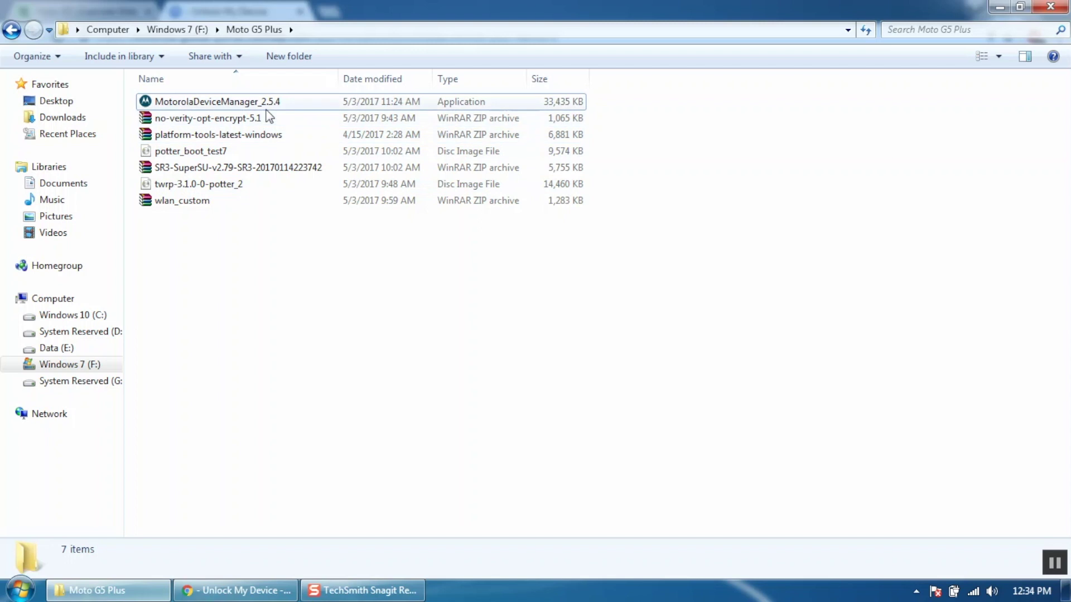
Install Motorola Device Manager 2.5.4 from its installer, accepting the licence agreement.
click(267, 106)
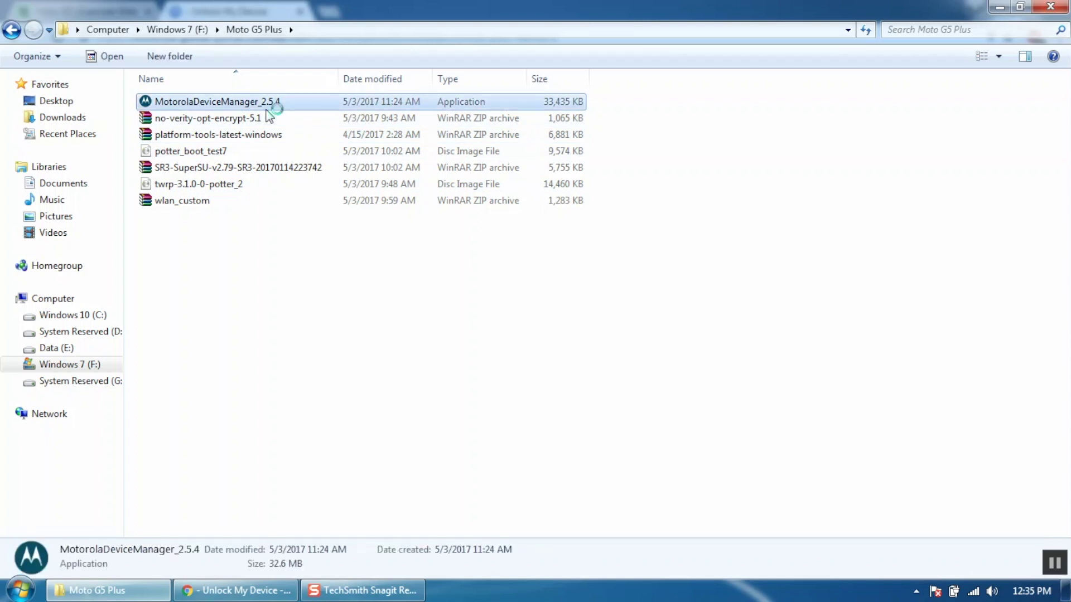
click(570, 354)
click(619, 435)
click(513, 373)
click(635, 441)
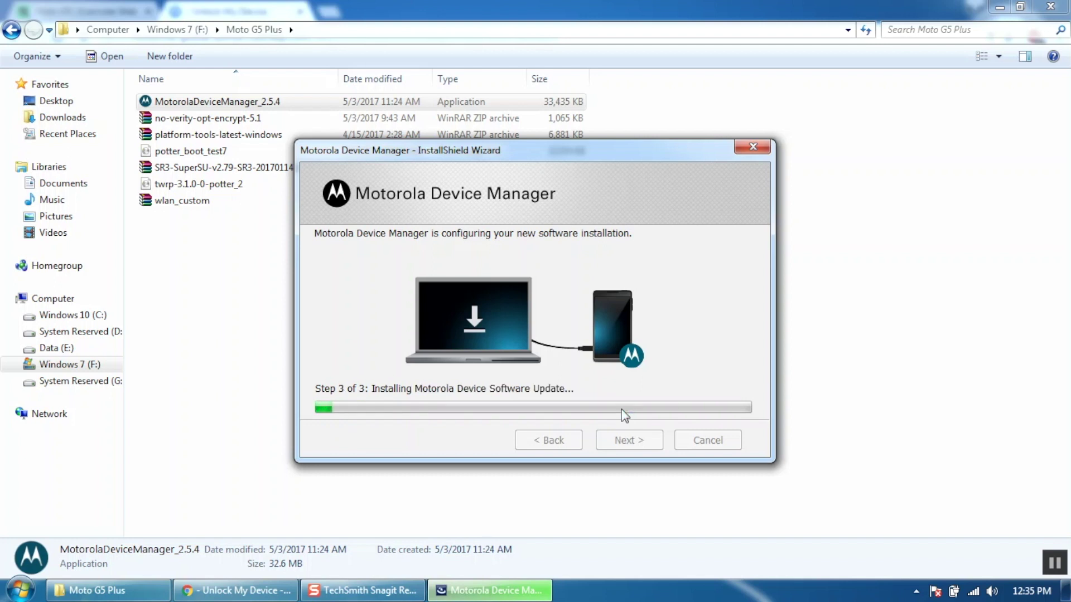
click(708, 439)
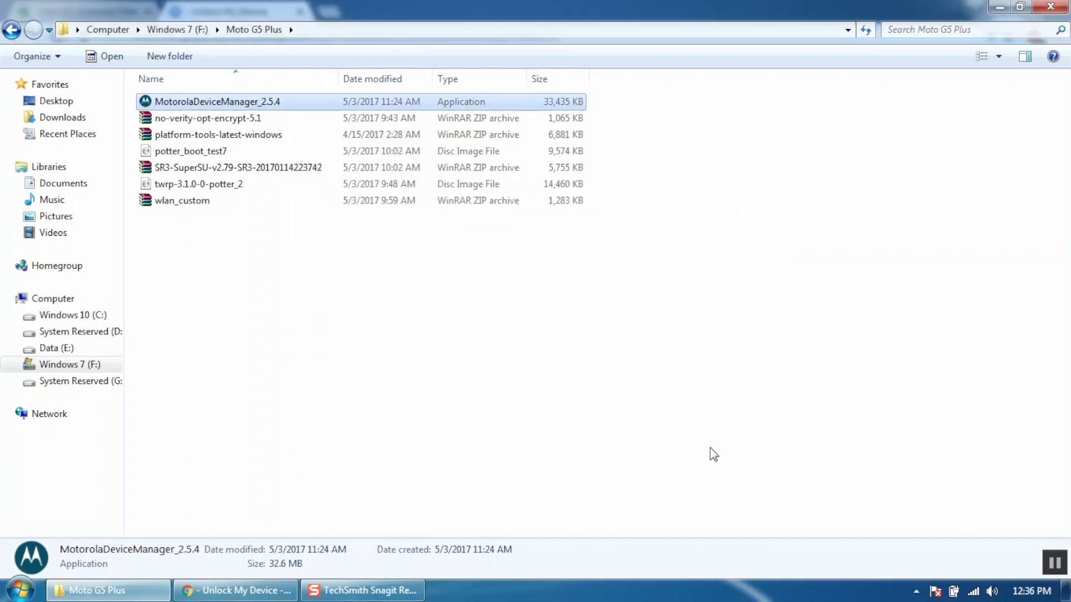
Extract the platform-tools zip archive into the Moto G5 Plus folder.
click(223, 136)
right_click(222, 137)
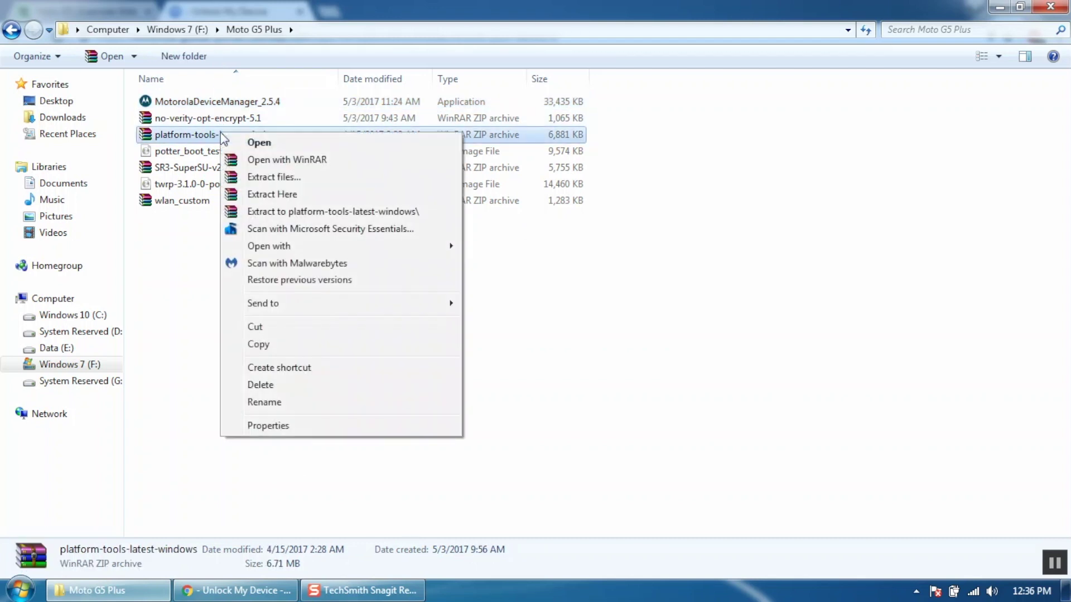
click(246, 195)
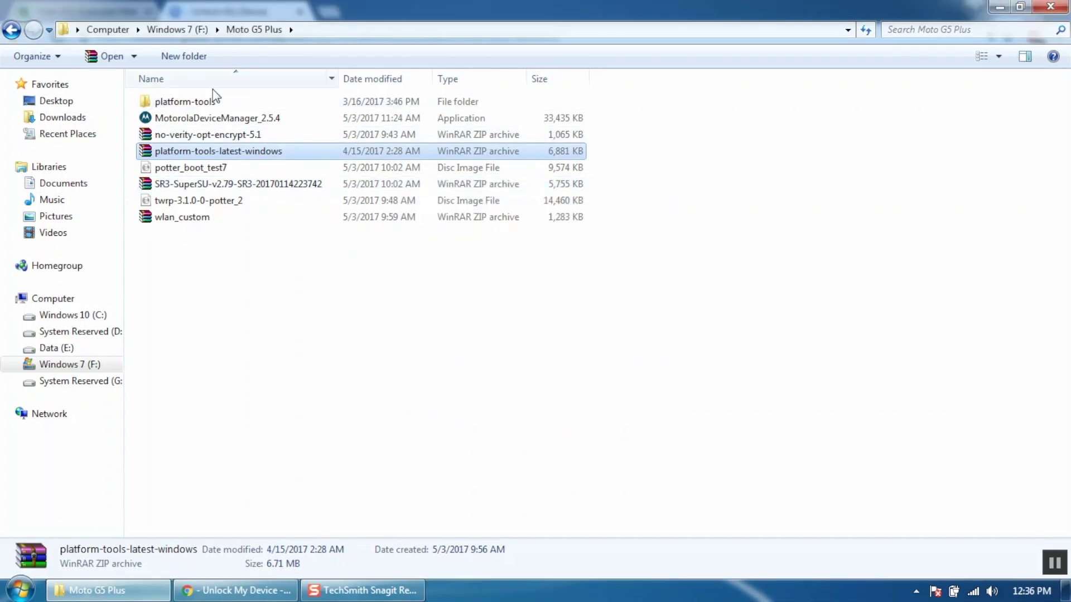
Open a command window inside the platform-tools folder.
click(215, 103)
double_click(216, 105)
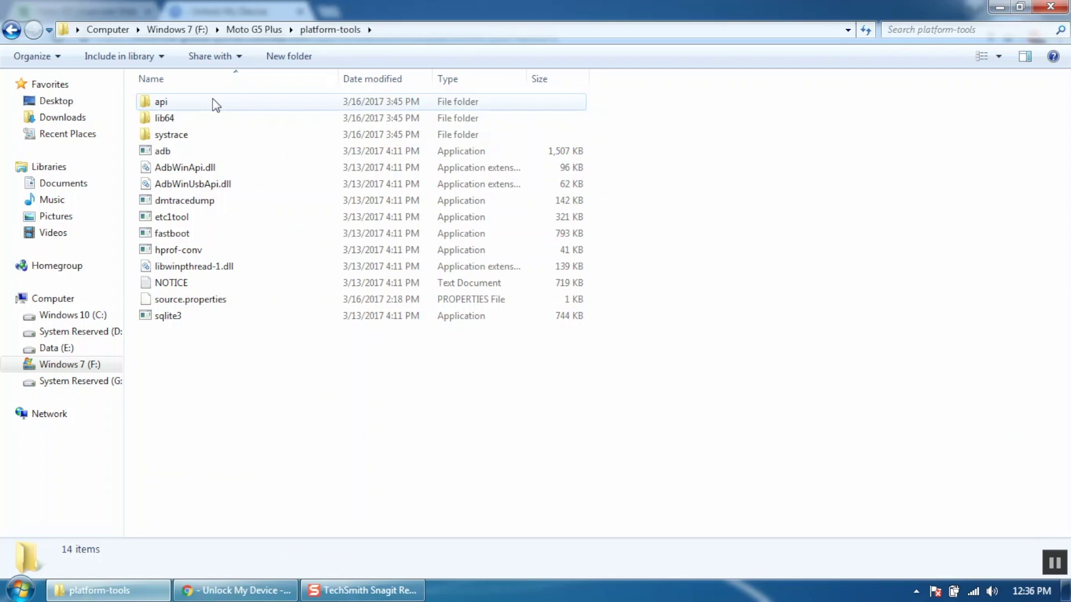
right_click(266, 491)
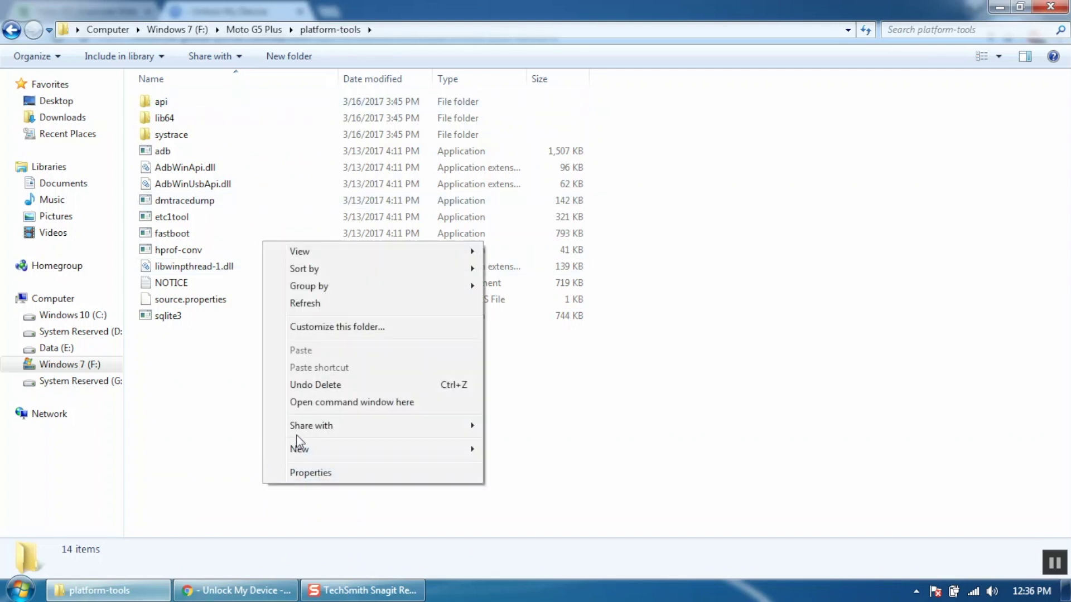
click(312, 402)
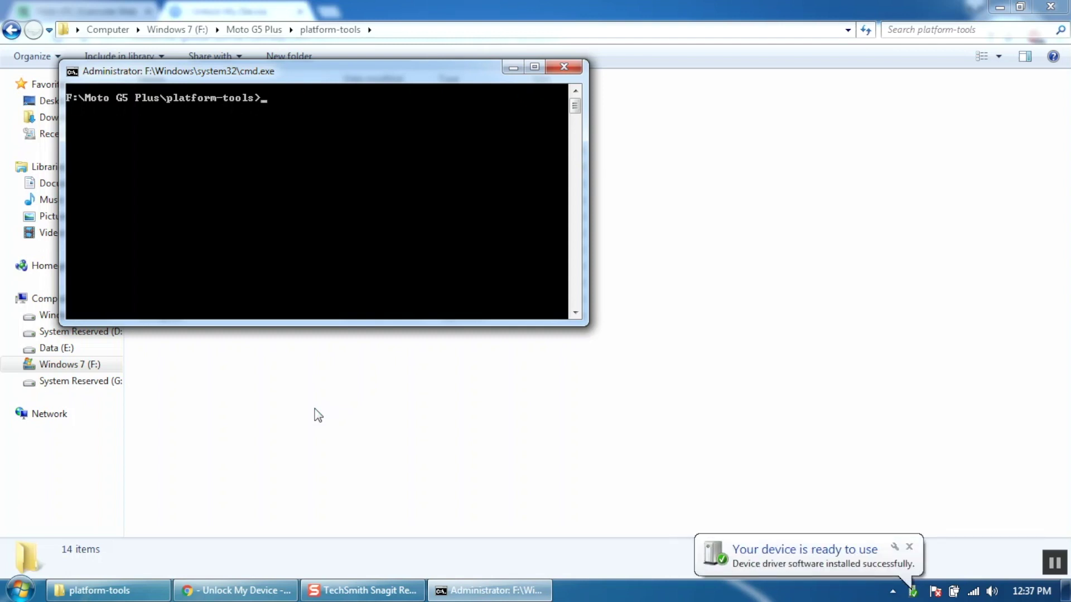
Run 'fastboot devices' to confirm the phone is listed, then return to Motorola's unlock page.
text(fast)
text(boot devices)
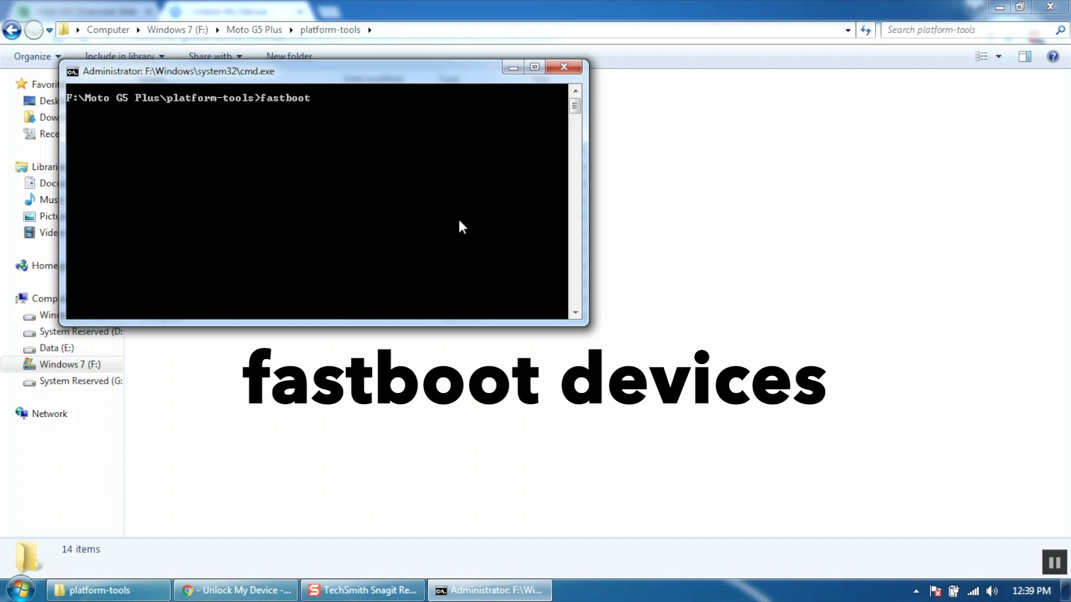
key(Return)
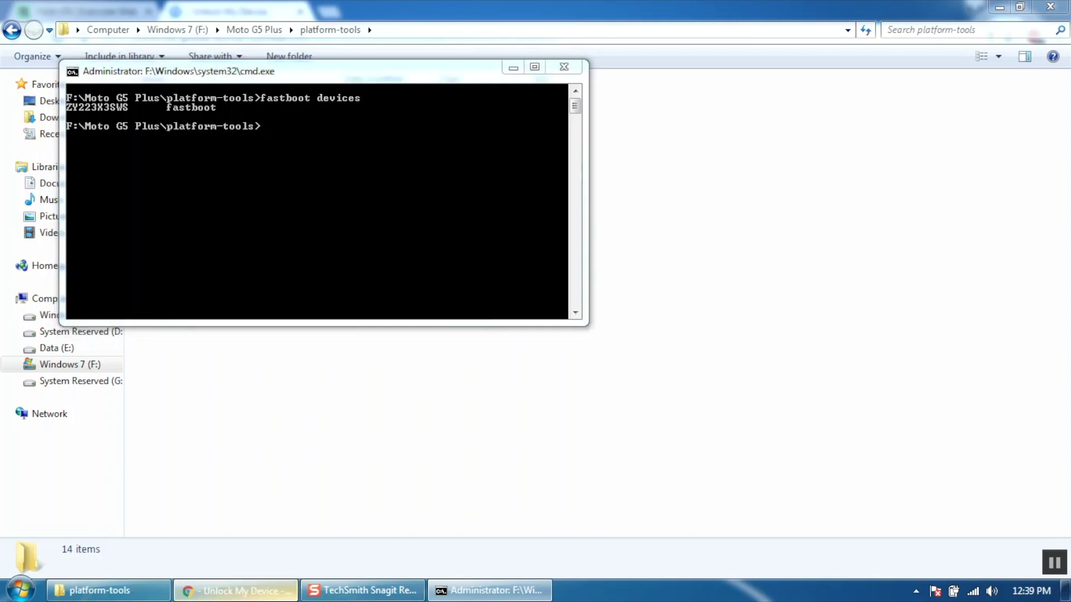
click(234, 590)
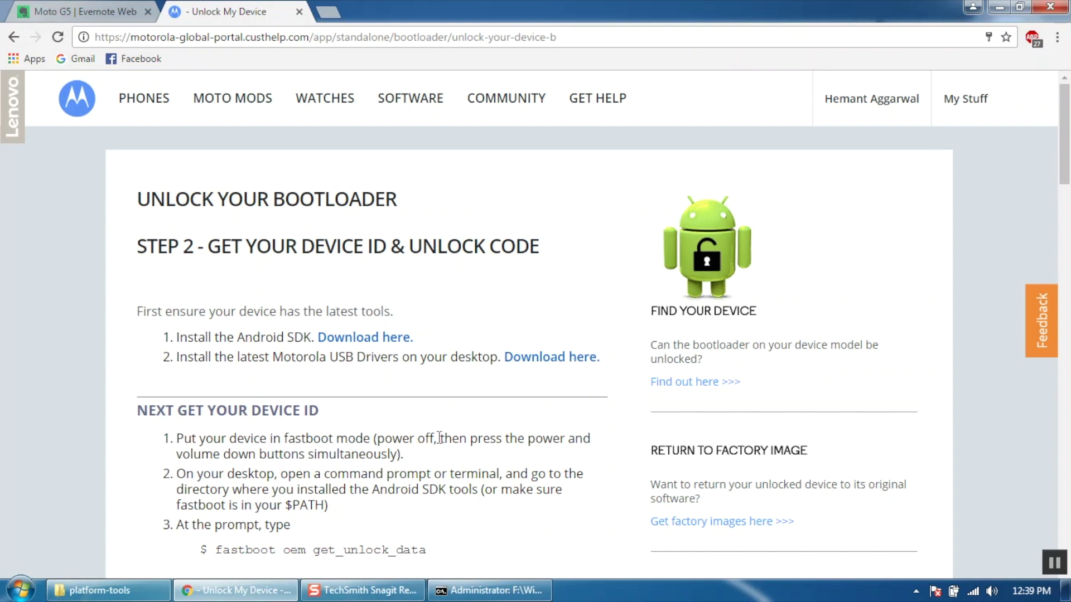
Copy 'fastboot oem get_unlock_data' from the web page and run it in the command window.
scroll(439, 438, down, 4)
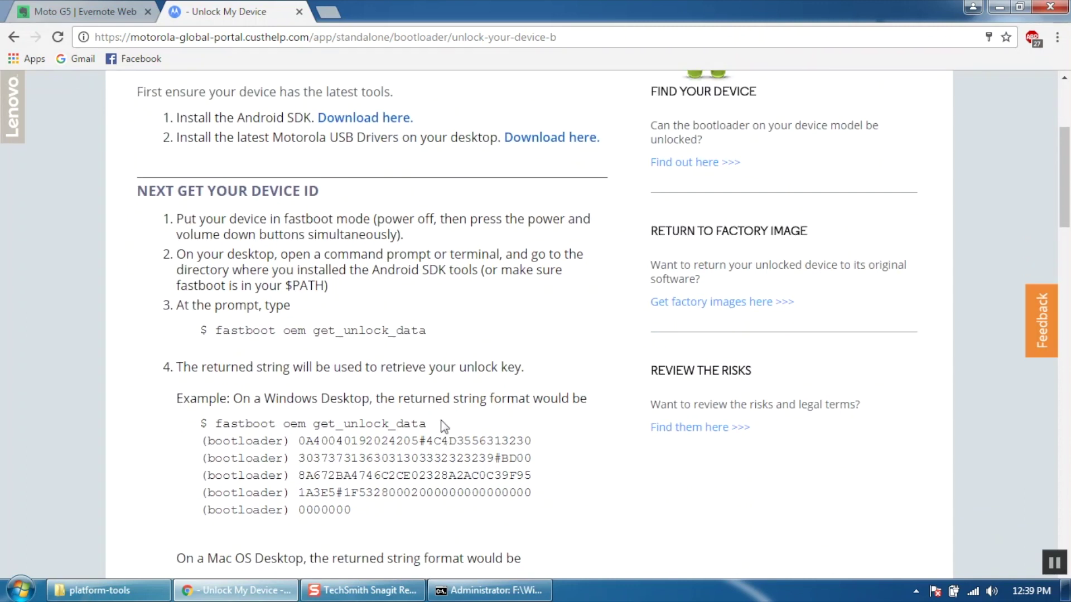
drag(438, 331, 223, 334)
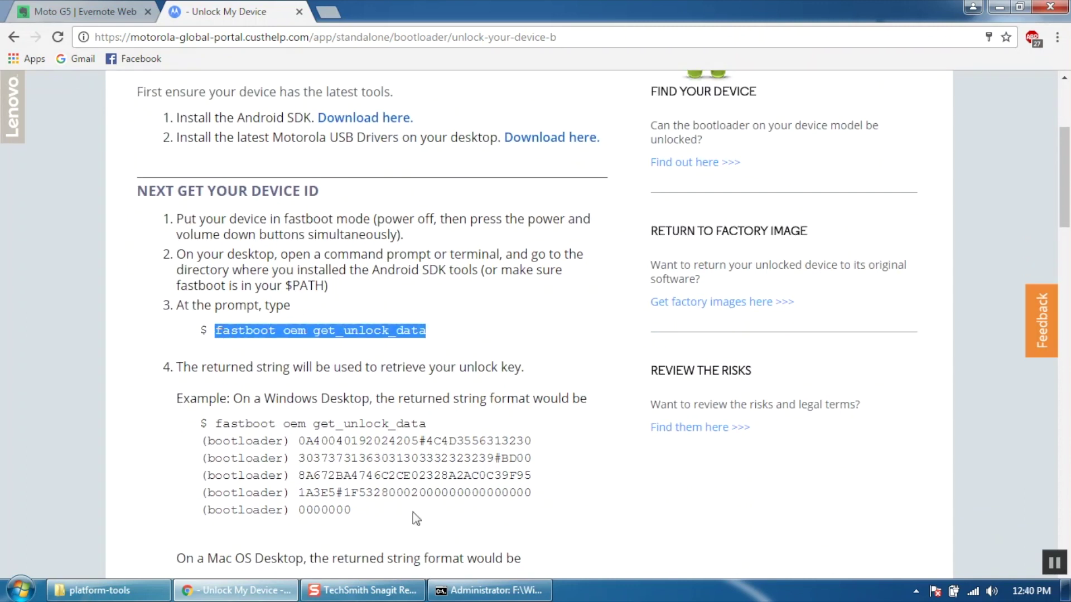
click(462, 592)
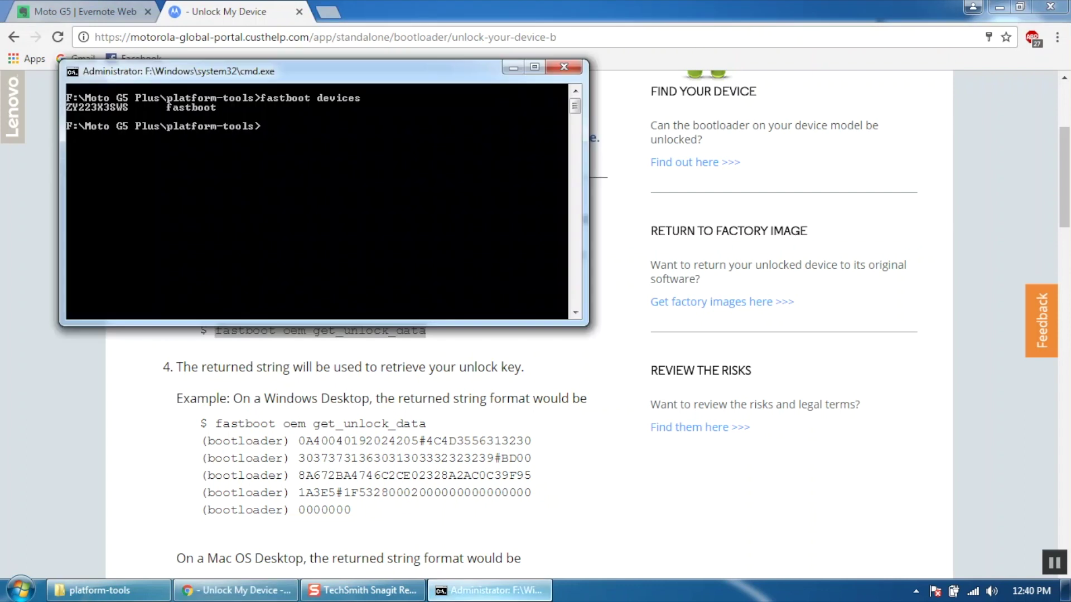
right_click(384, 180)
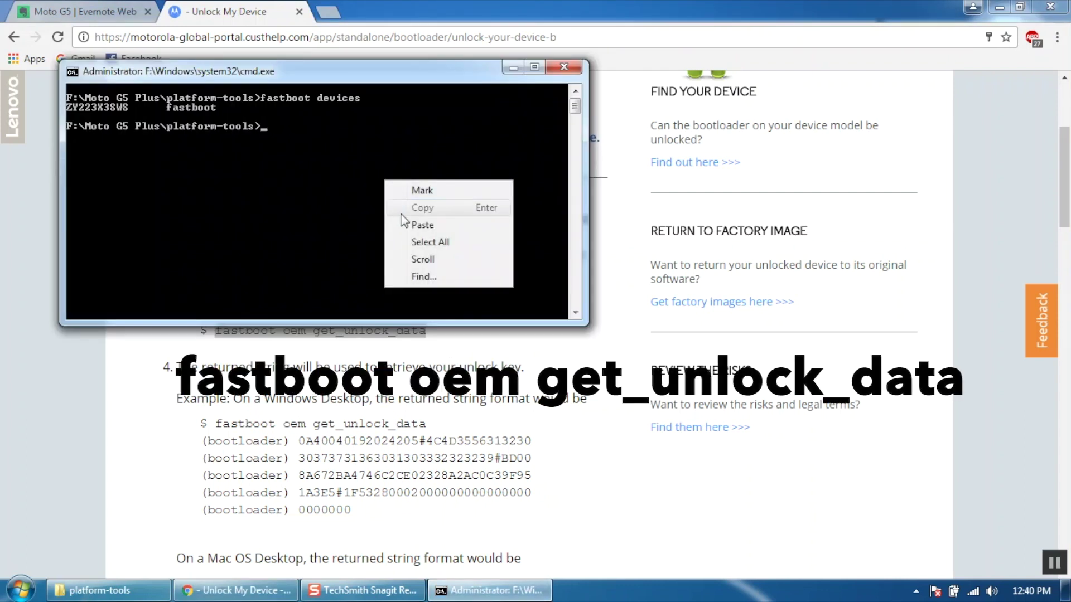
click(422, 225)
key(Return)
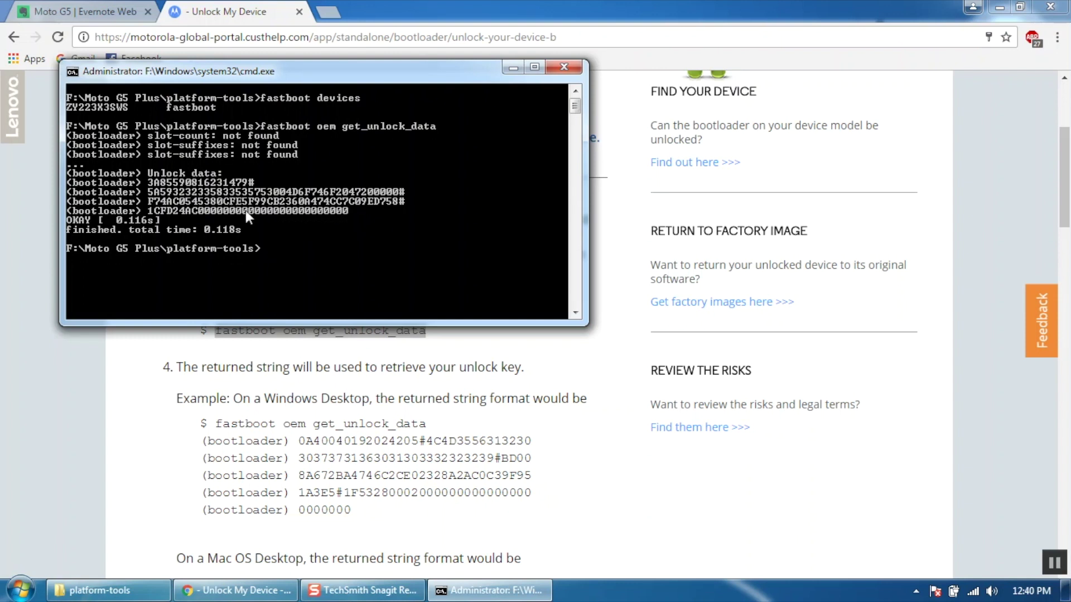
Mark and copy the five lines of unlock data from the console output.
right_click(350, 72)
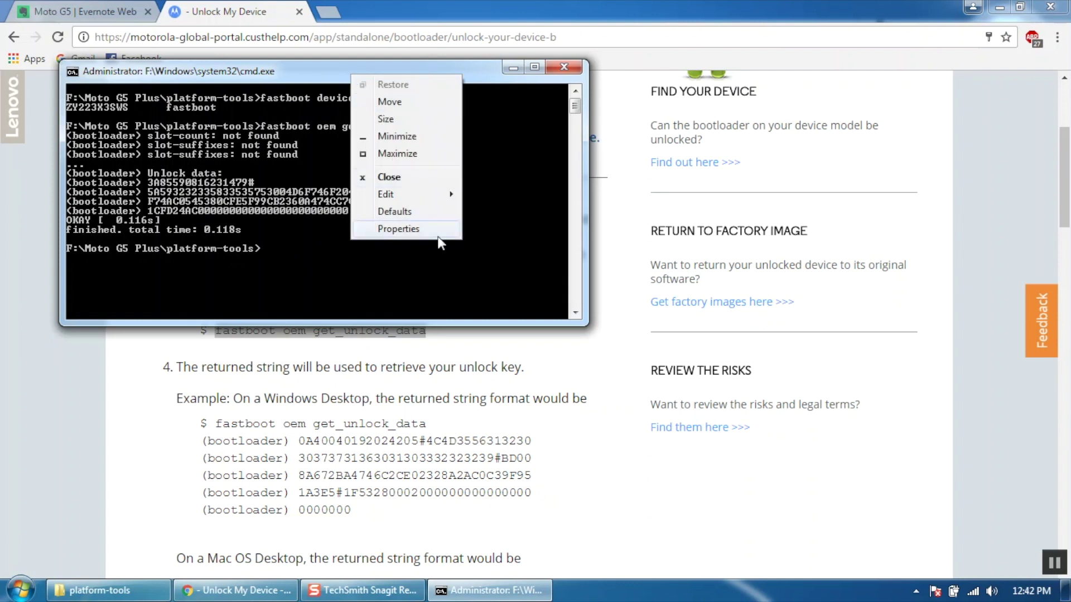
mouse_move(434, 201)
click(495, 195)
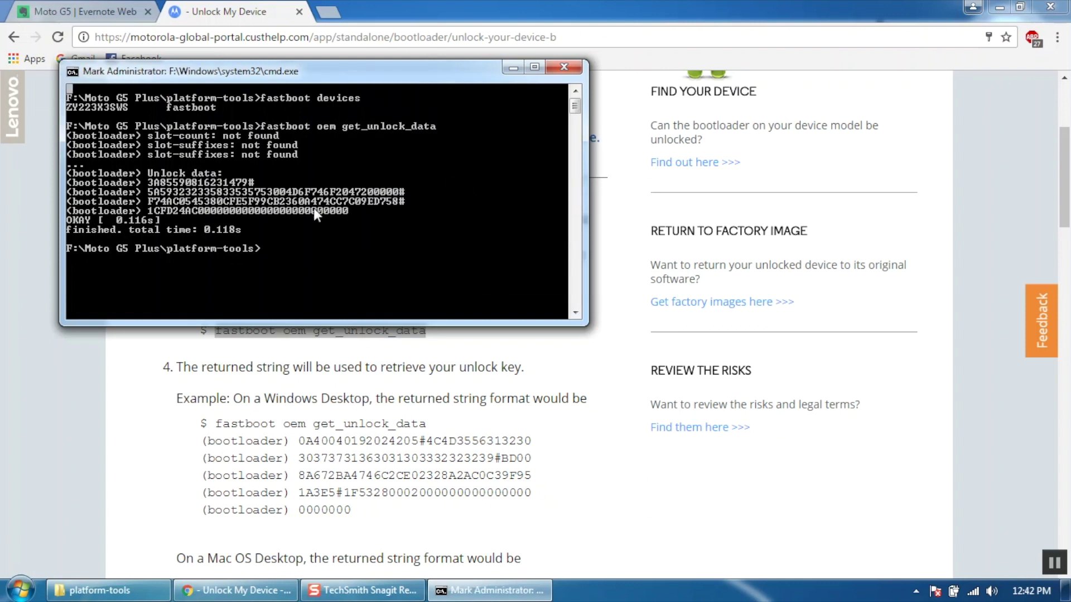
drag(68, 171, 404, 213)
key(Return)
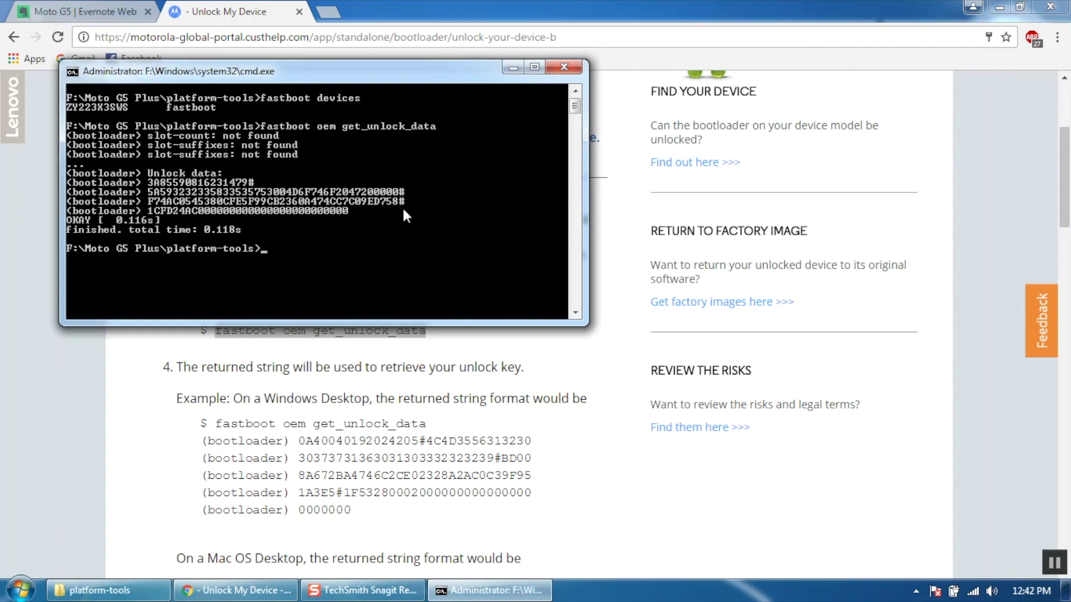
Open Notepad and paste the copied fastboot output into it.
key(super)
text(note)
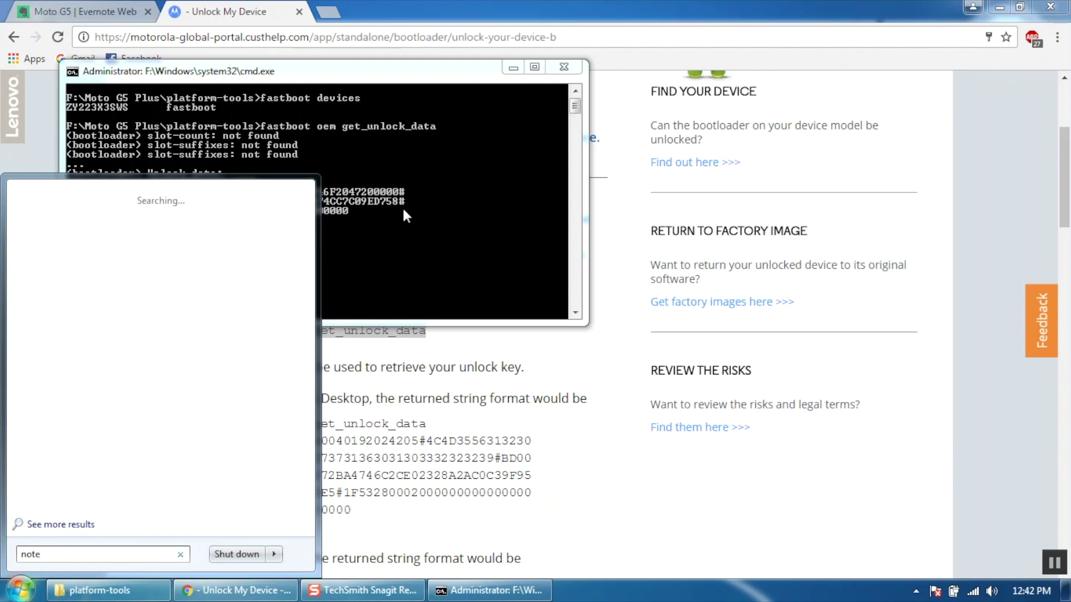
key(Down)
key(Return)
key(ctrl+v)
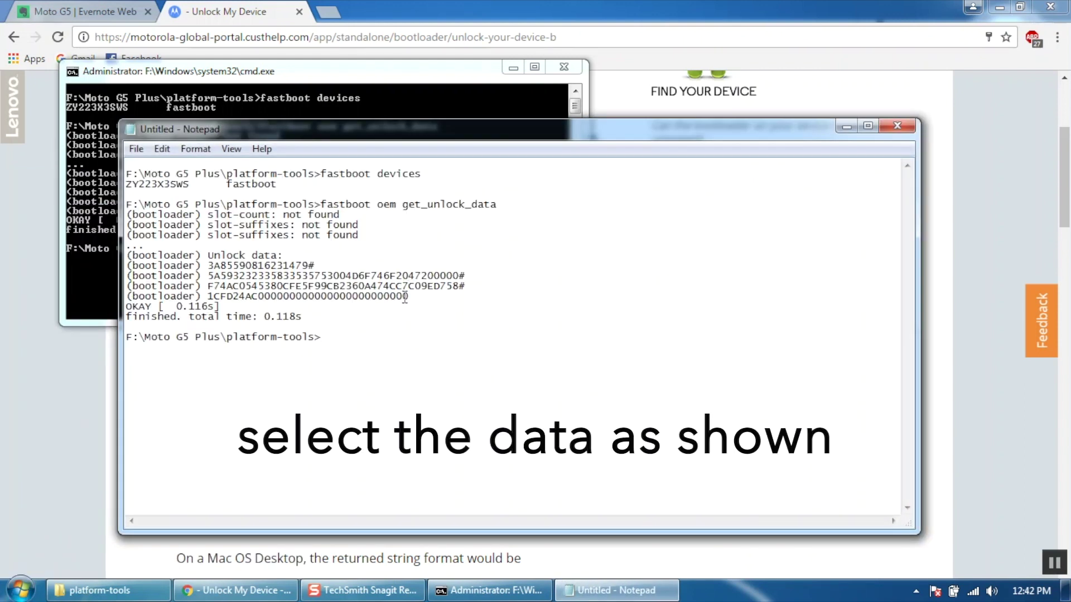
Copy only the bootloader unlock-data lines and return to the Motorola unlock page.
drag(411, 296, 211, 266)
right_click(244, 270)
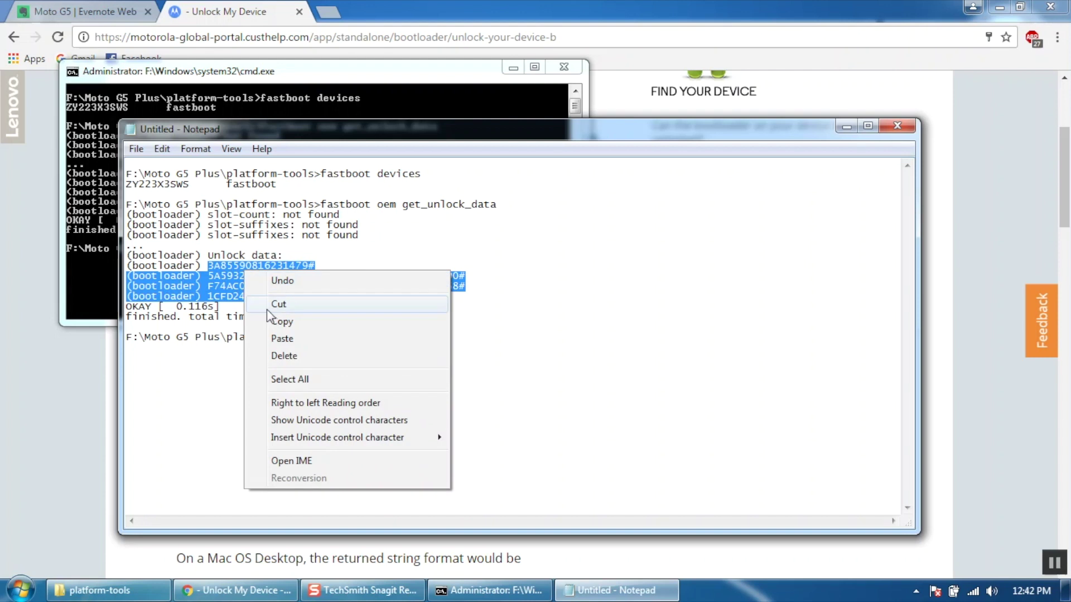
click(277, 323)
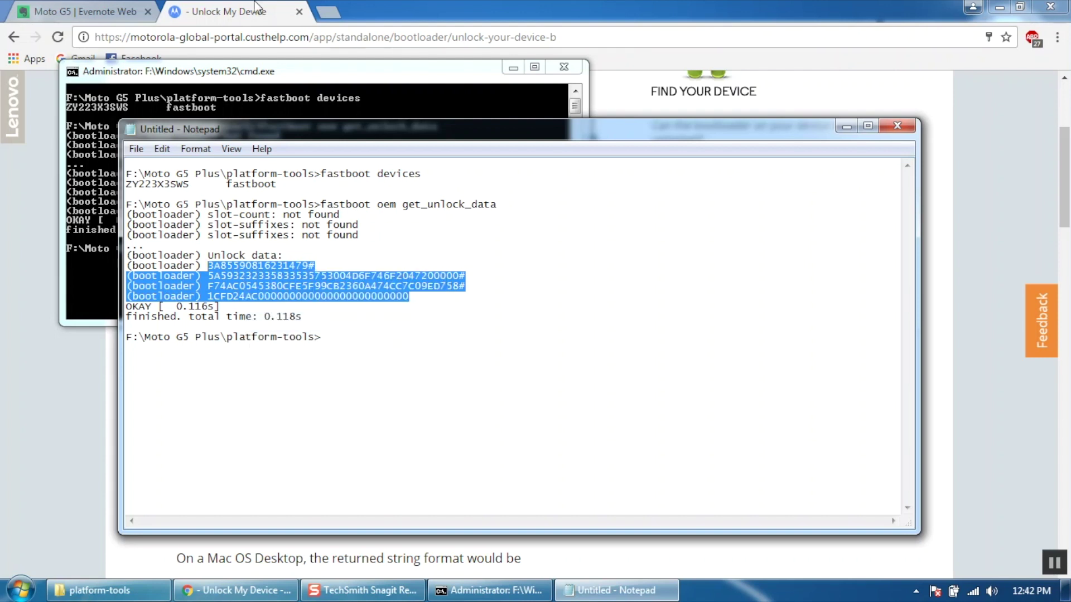
click(255, 7)
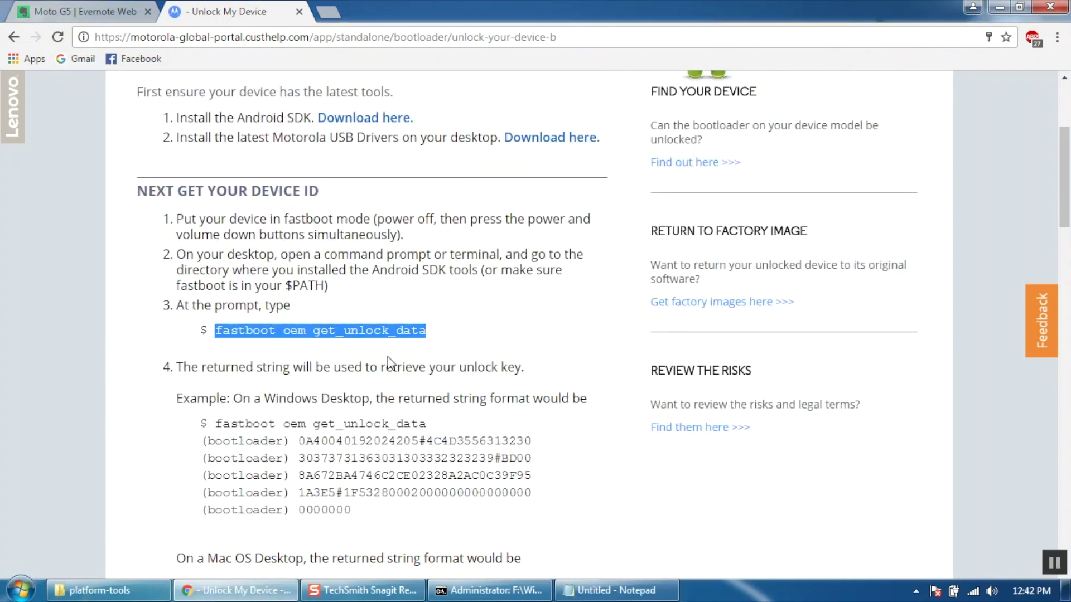
Paste the unlock data as plain text into the Data Scrub Tool and format it.
scroll(389, 363, down, 7)
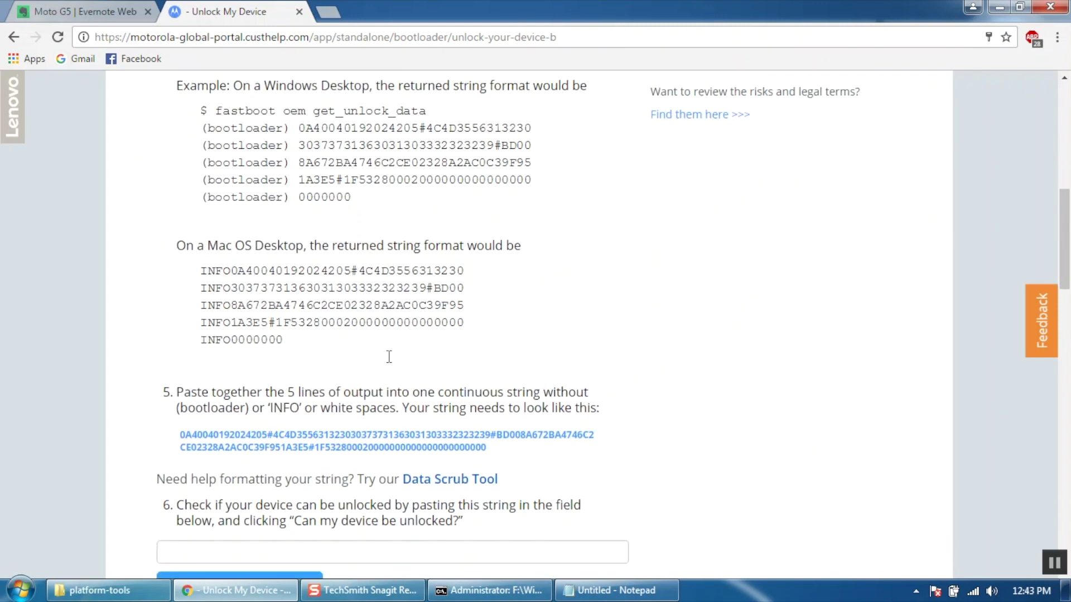
scroll(388, 357, down, 2)
click(494, 263)
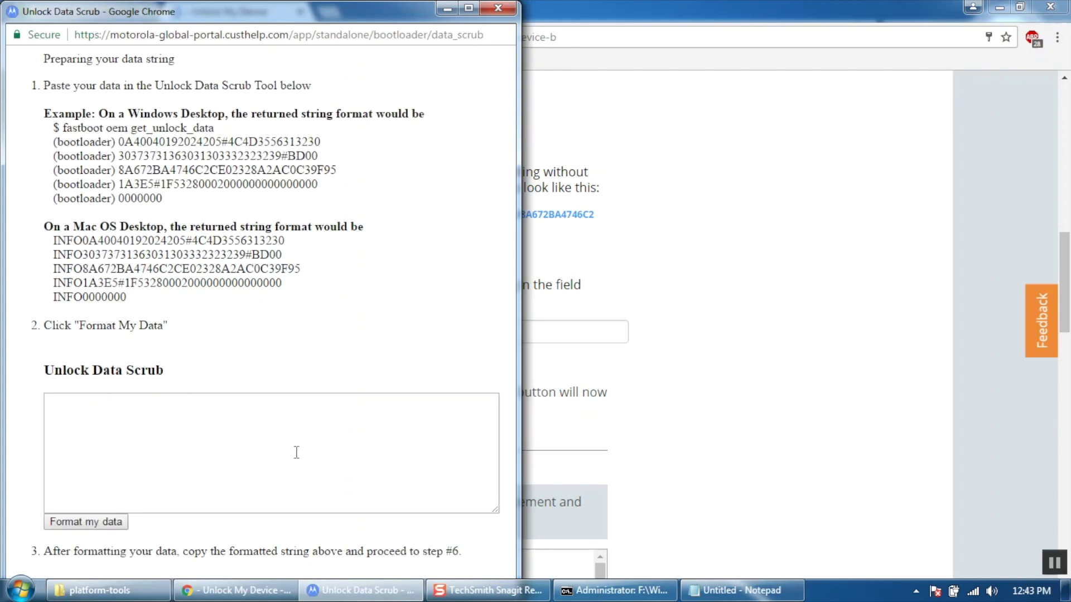
right_click(297, 452)
click(338, 348)
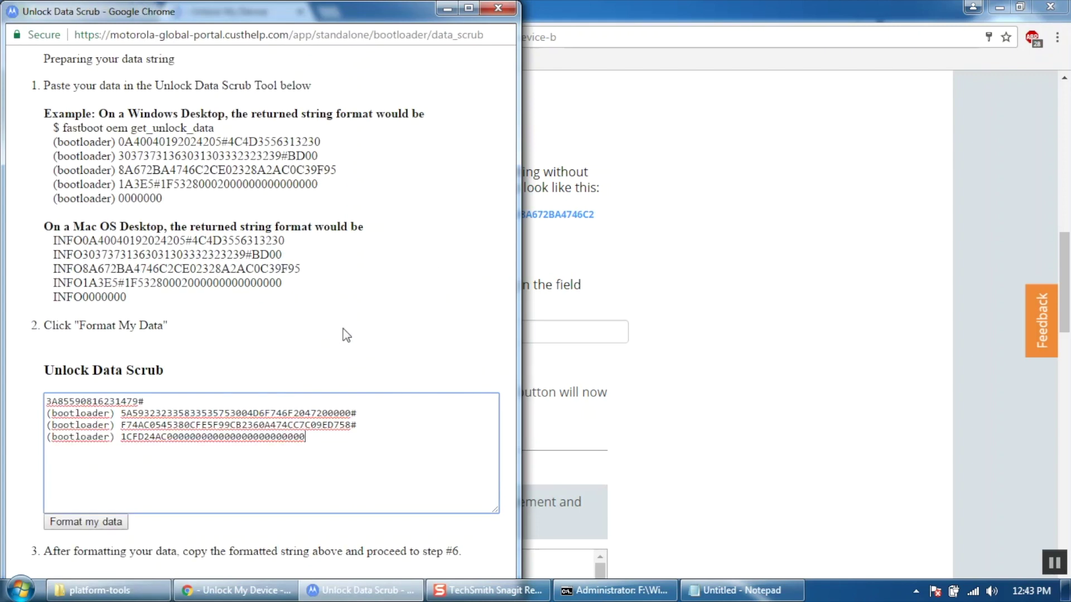
click(123, 524)
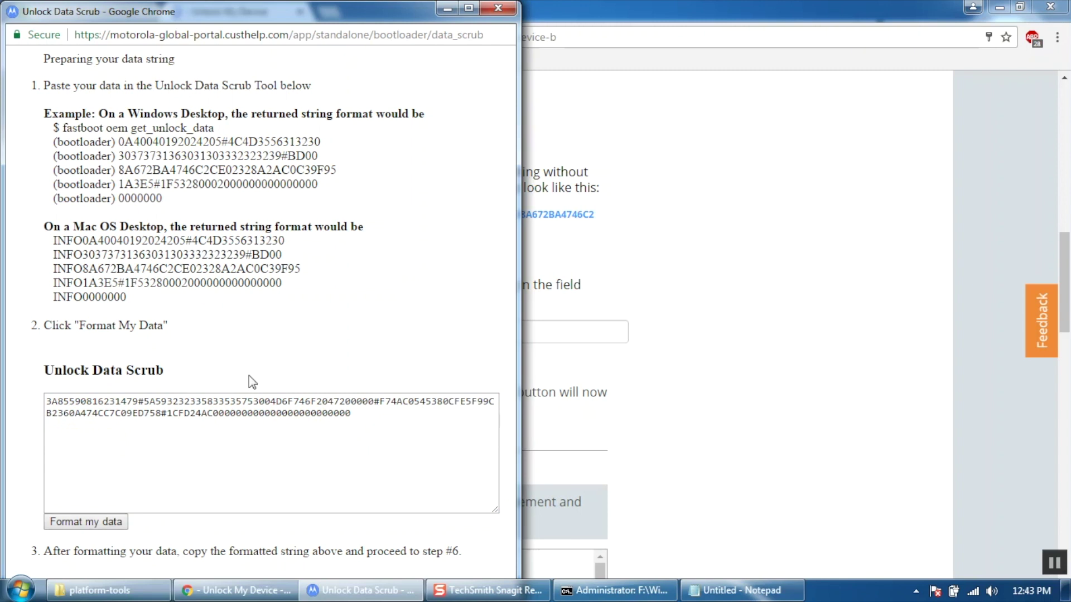
Copy the merged single-line unlock string.
drag(350, 414, 54, 399)
right_click(48, 400)
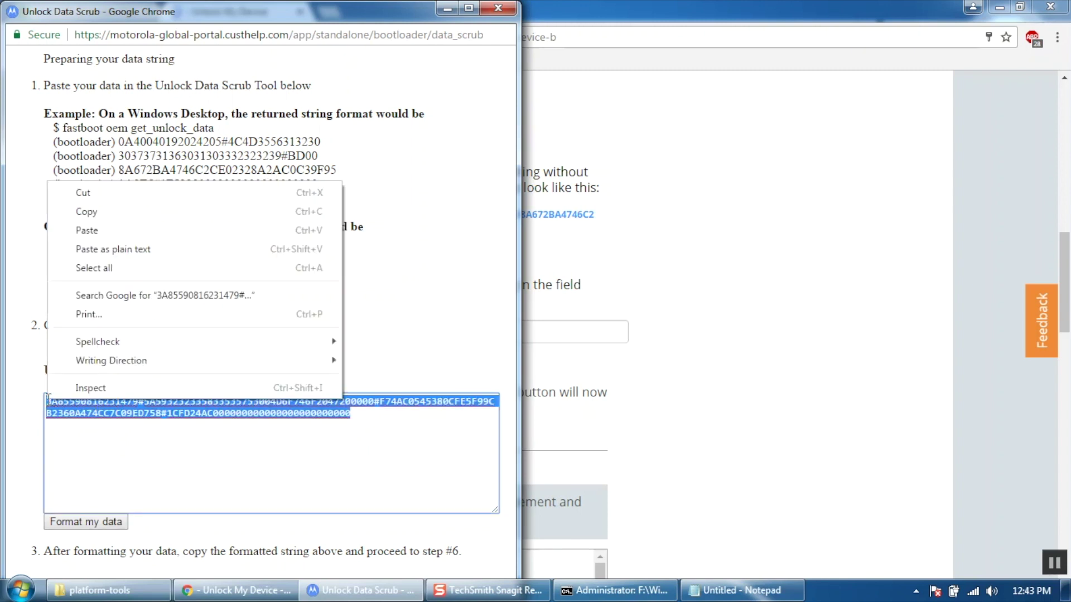
click(135, 207)
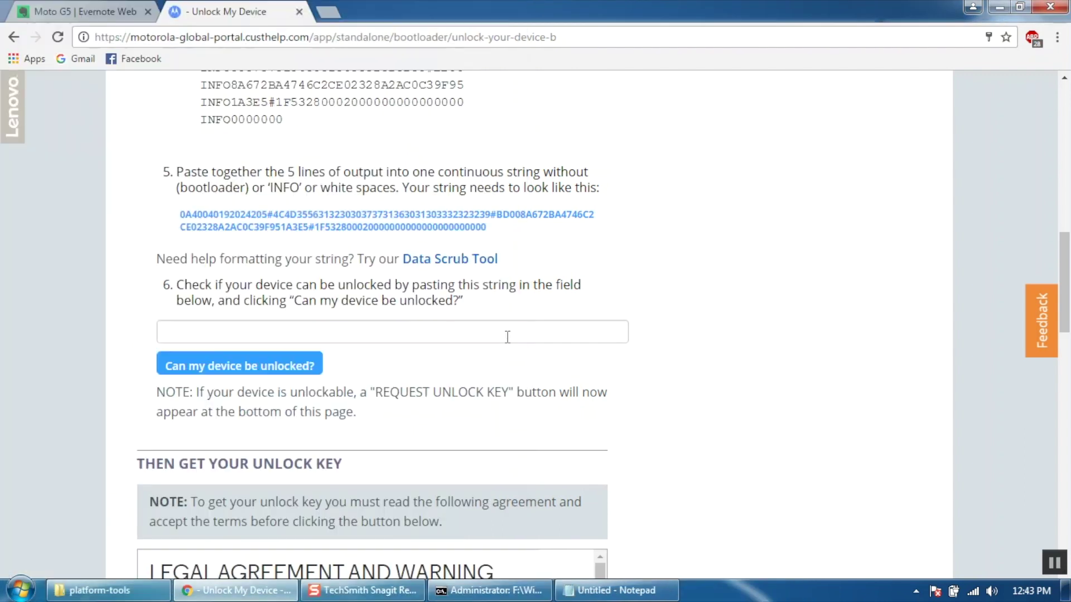
Paste the merged unlock string into the step-6 field and check whether the device can be unlocked.
click(498, 8)
click(489, 336)
right_click(488, 339)
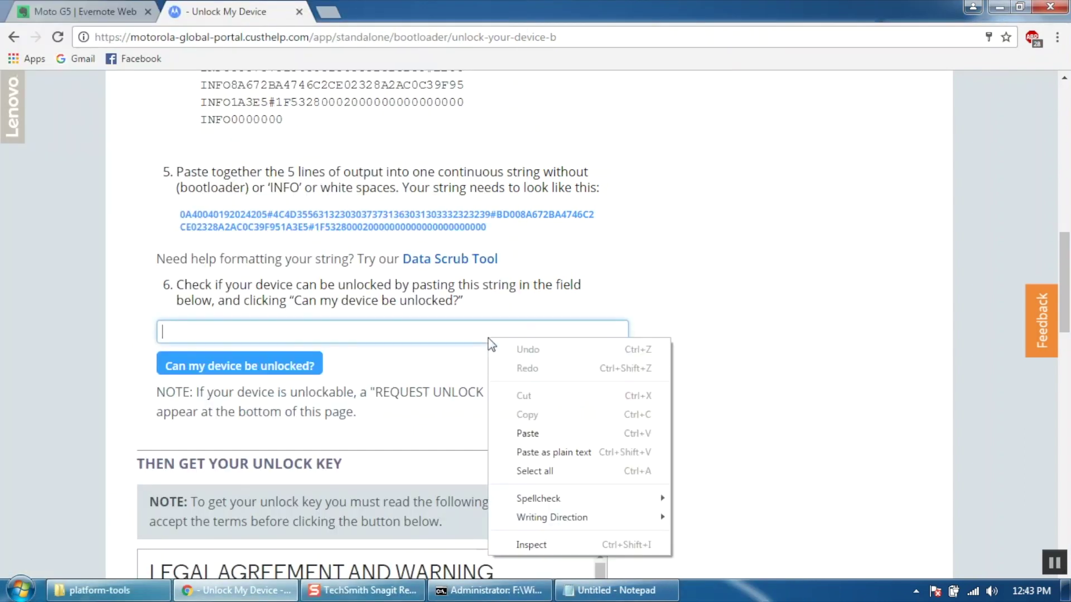
click(546, 432)
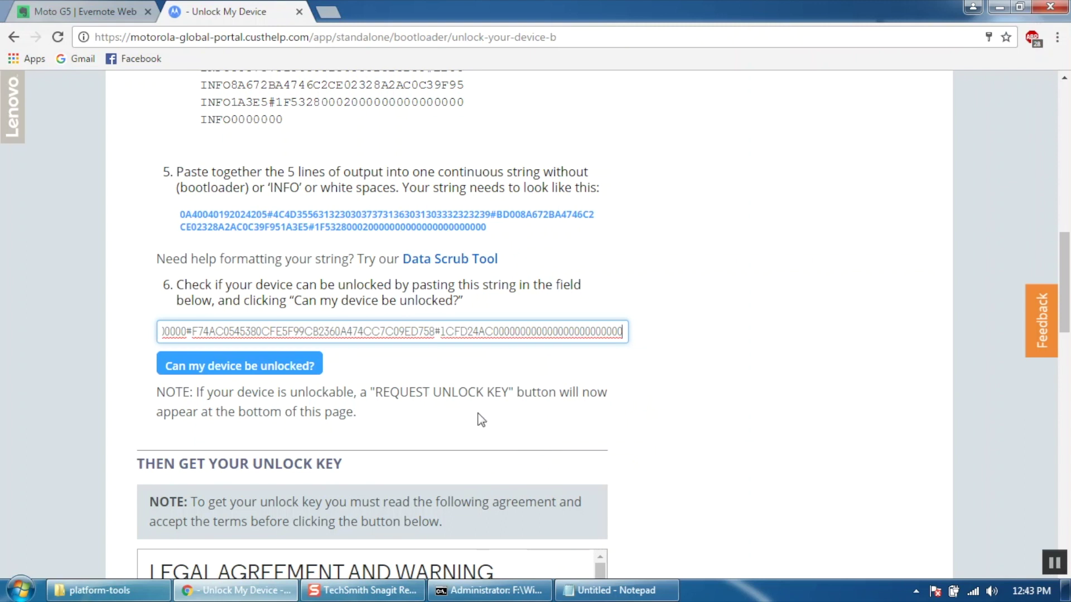
click(256, 368)
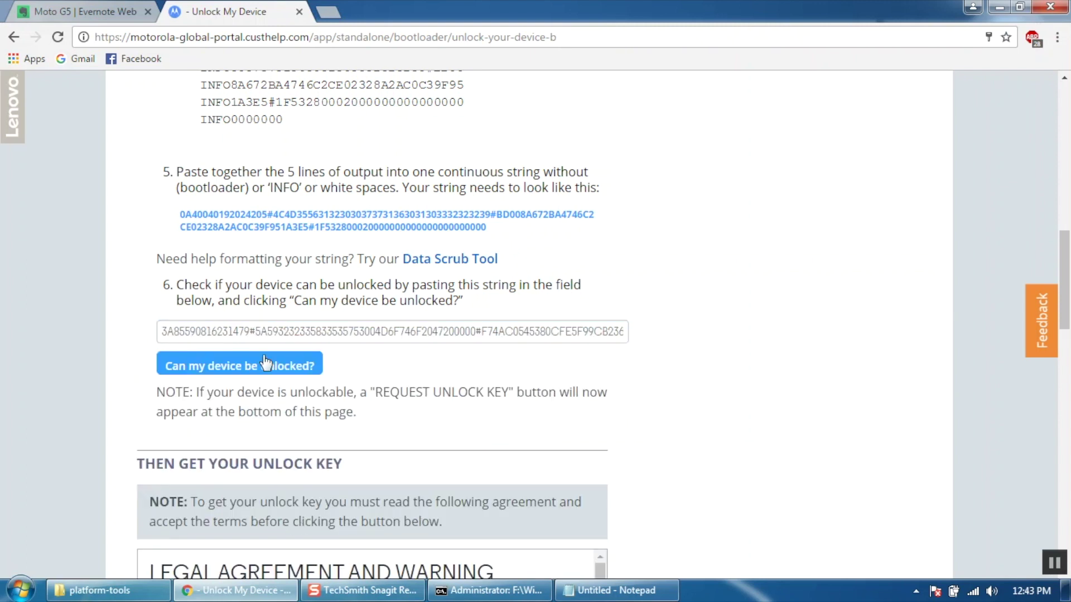
Agree to the legal terms and request the bootloader unlock key.
drag(1063, 294, 1063, 361)
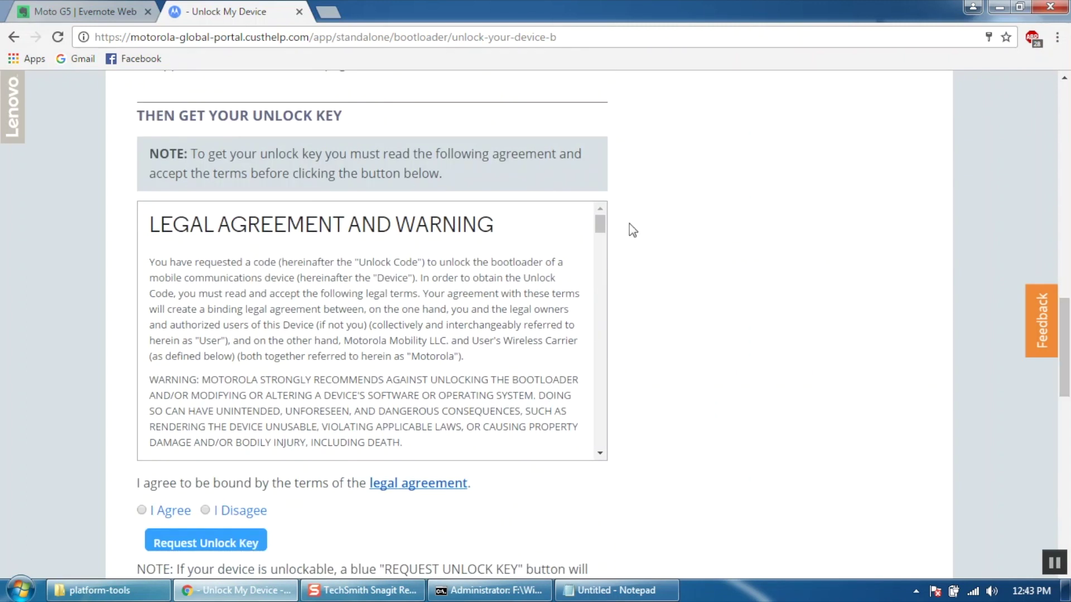
drag(600, 222, 623, 377)
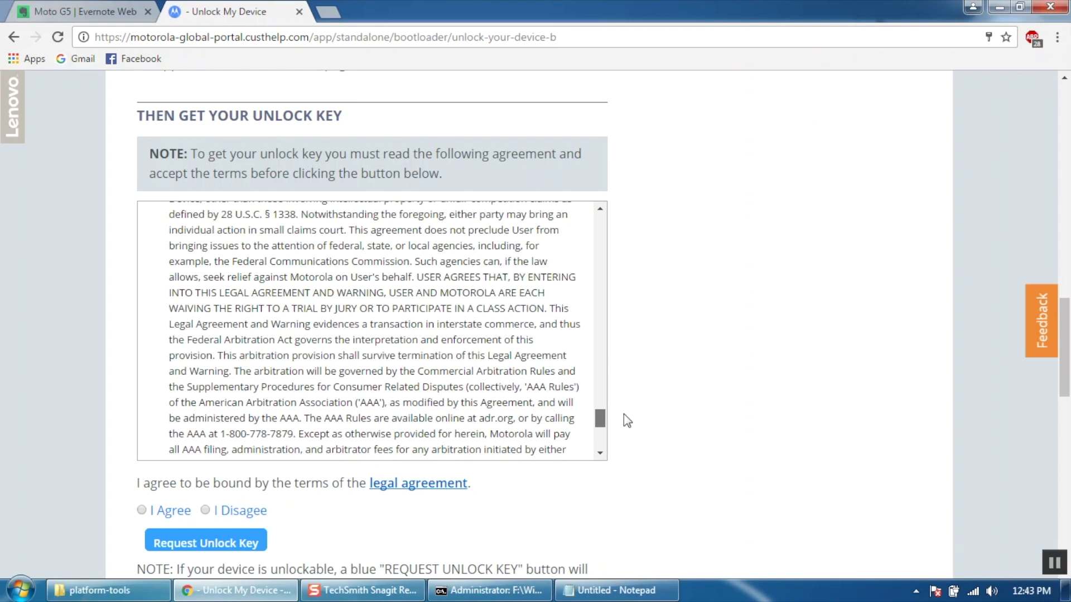
drag(623, 414, 631, 468)
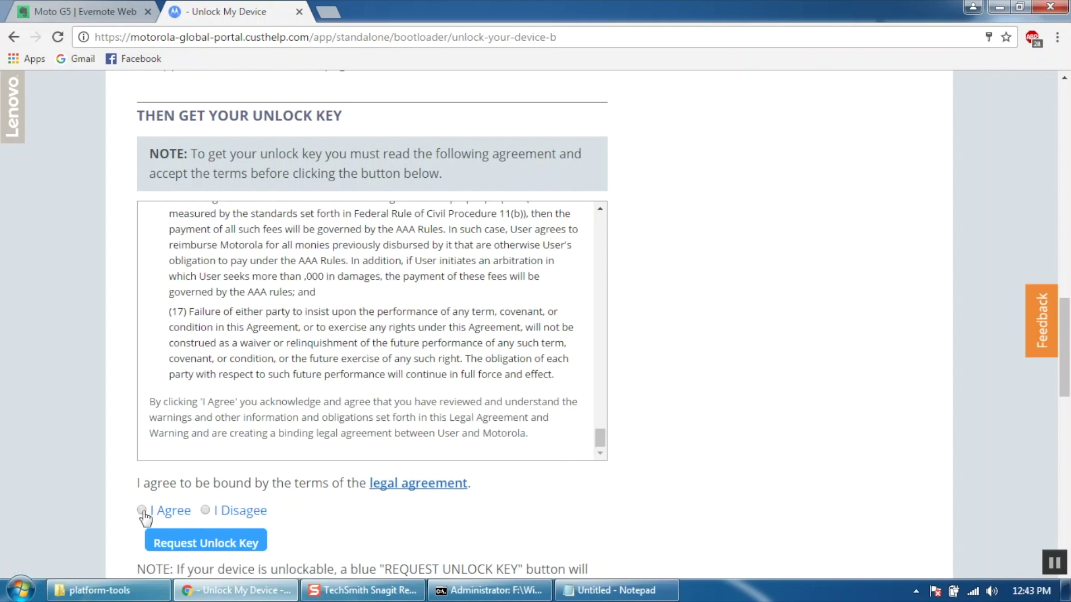
click(186, 545)
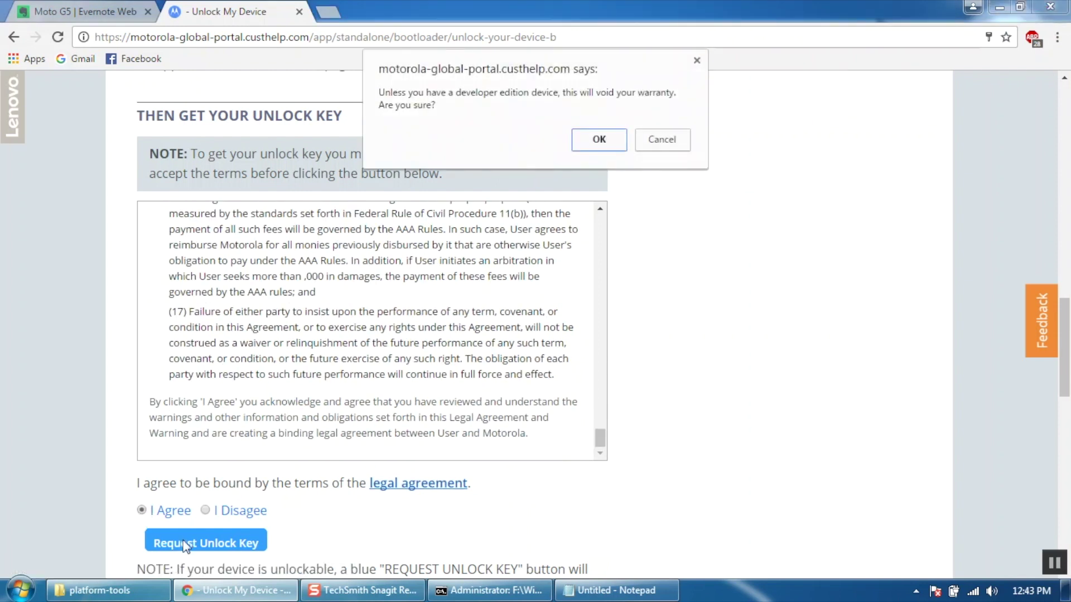
Accept the warranty-loss warning and copy the 'fastboot oem unlock' command from Motorola's instructions.
click(587, 136)
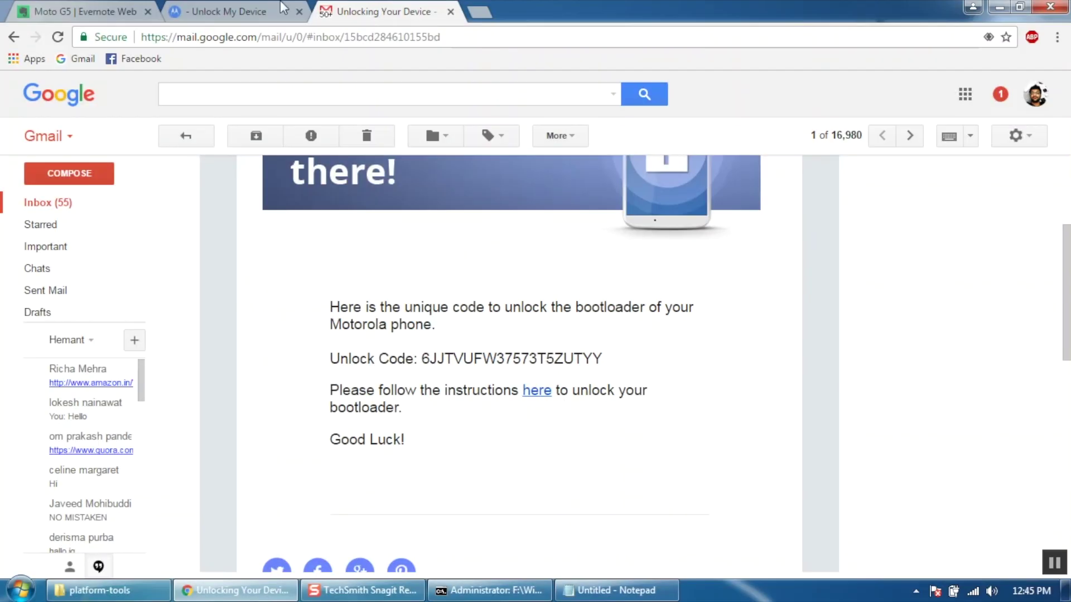
click(283, 6)
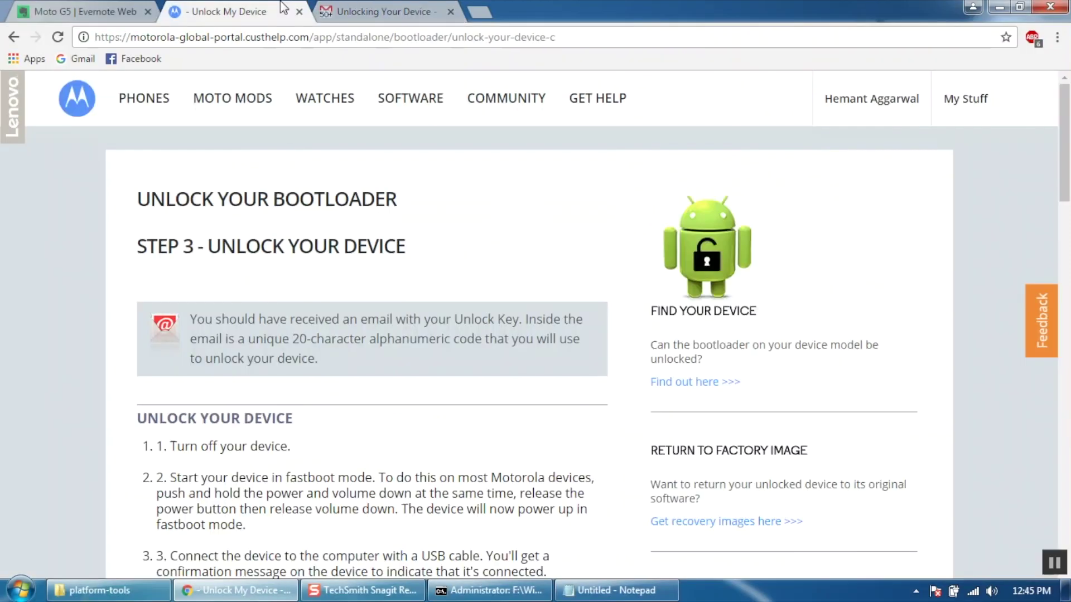
key(Page_Down)
key(Page_Down)
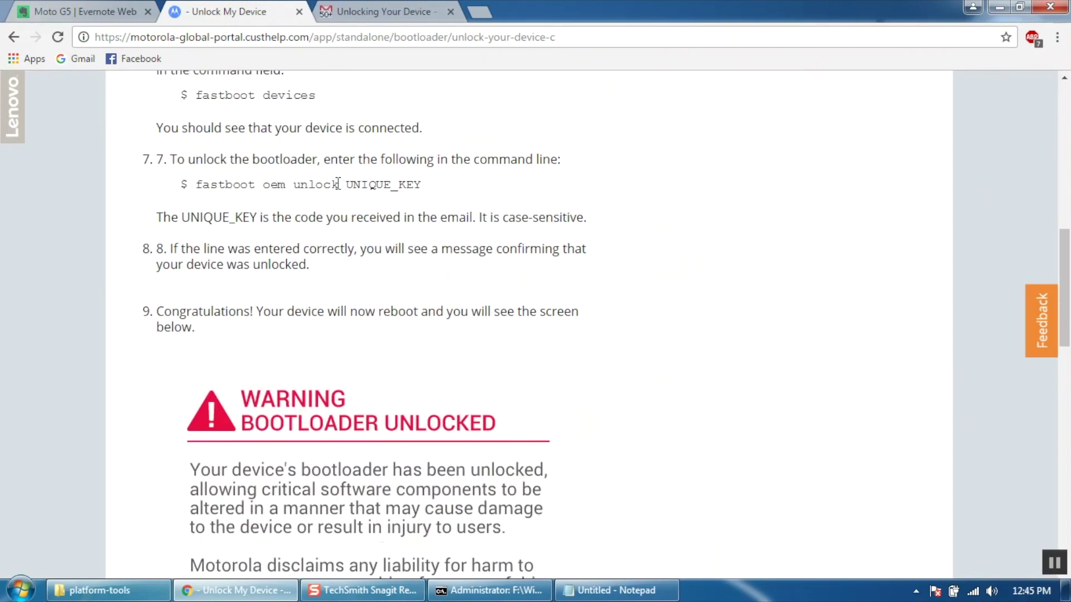
drag(299, 187, 209, 177)
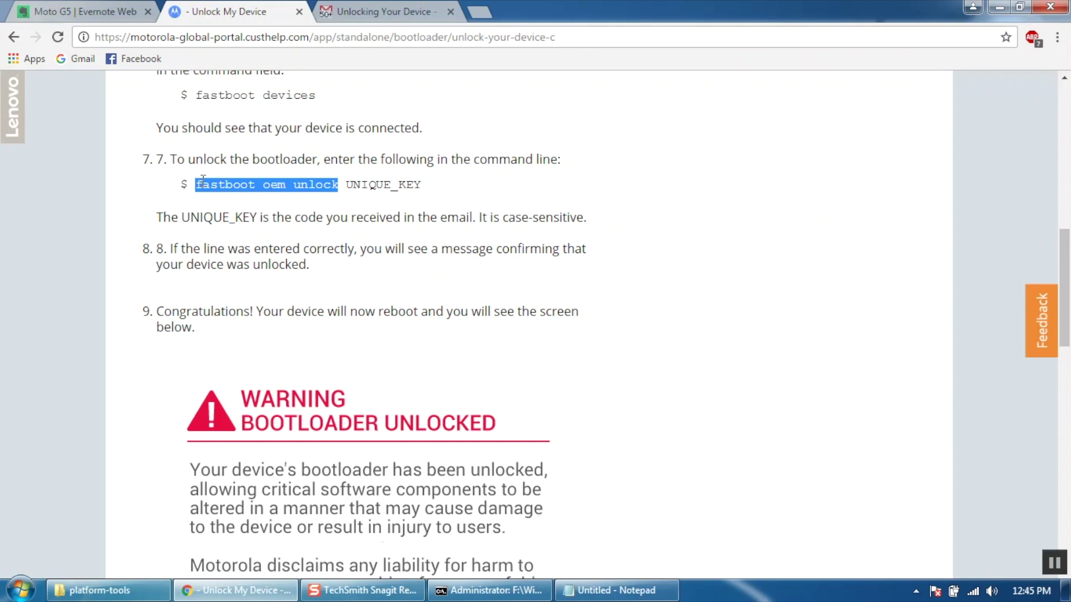
right_click(203, 179)
click(216, 195)
Enter 'fastboot oem unlock' followed by the emailed unlock code at the prompt.
click(490, 590)
right_click(372, 228)
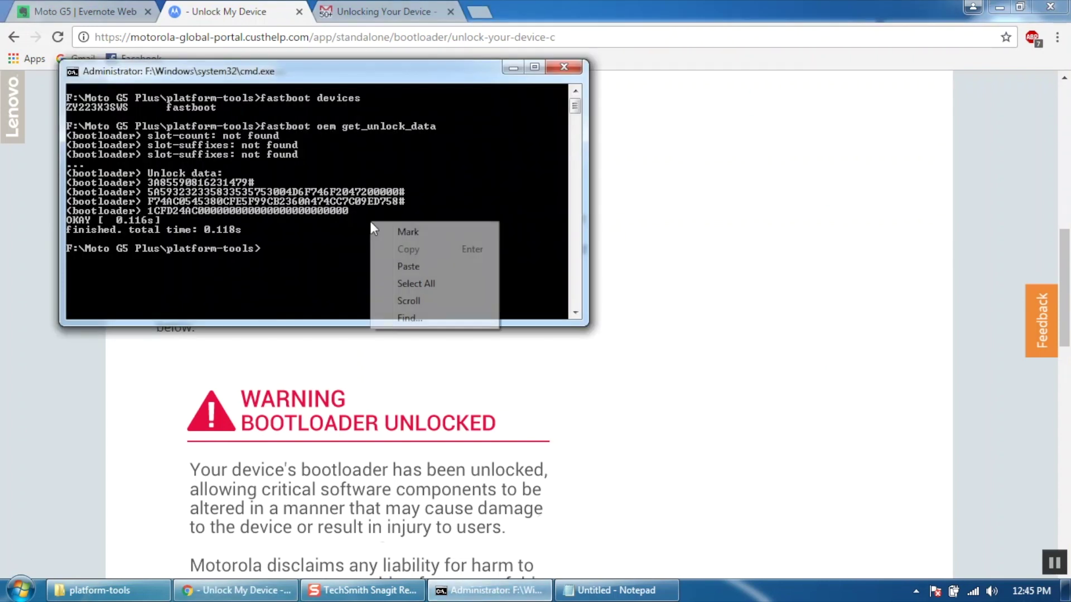
click(394, 265)
click(360, 10)
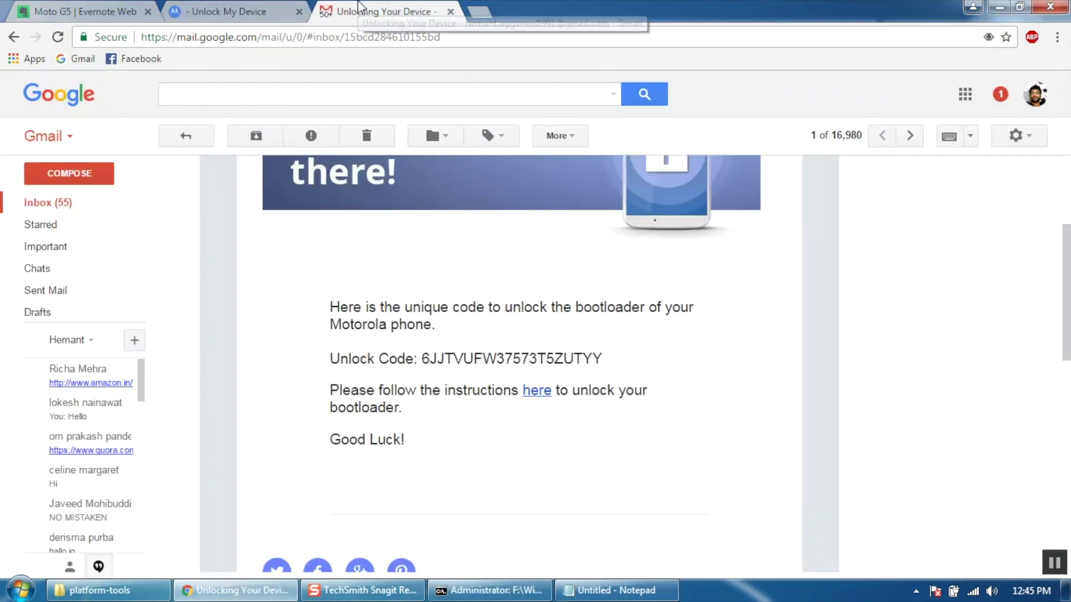
drag(634, 357, 425, 358)
right_click(425, 358)
click(438, 369)
key(alt+Tab)
right_click(426, 245)
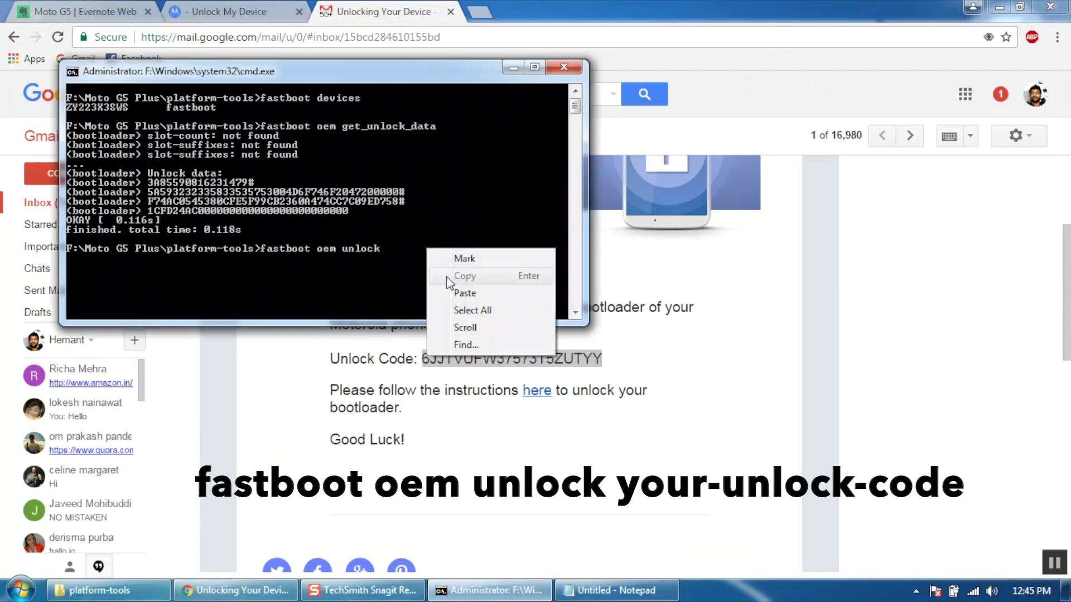
click(452, 293)
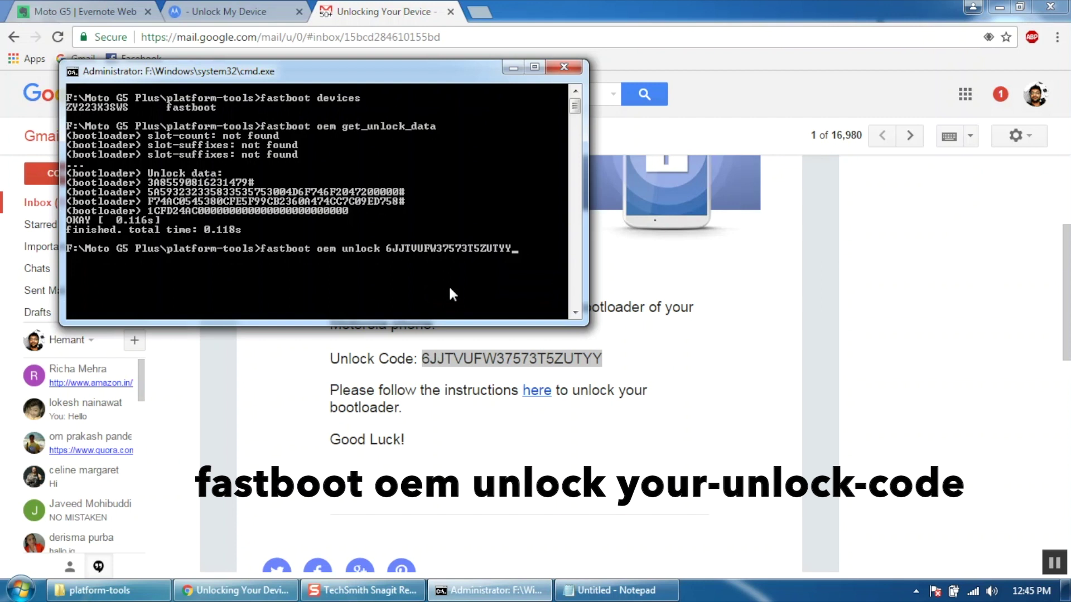
Run the unlock command, then re-run it to confirm the bootloader unlock.
key(Return)
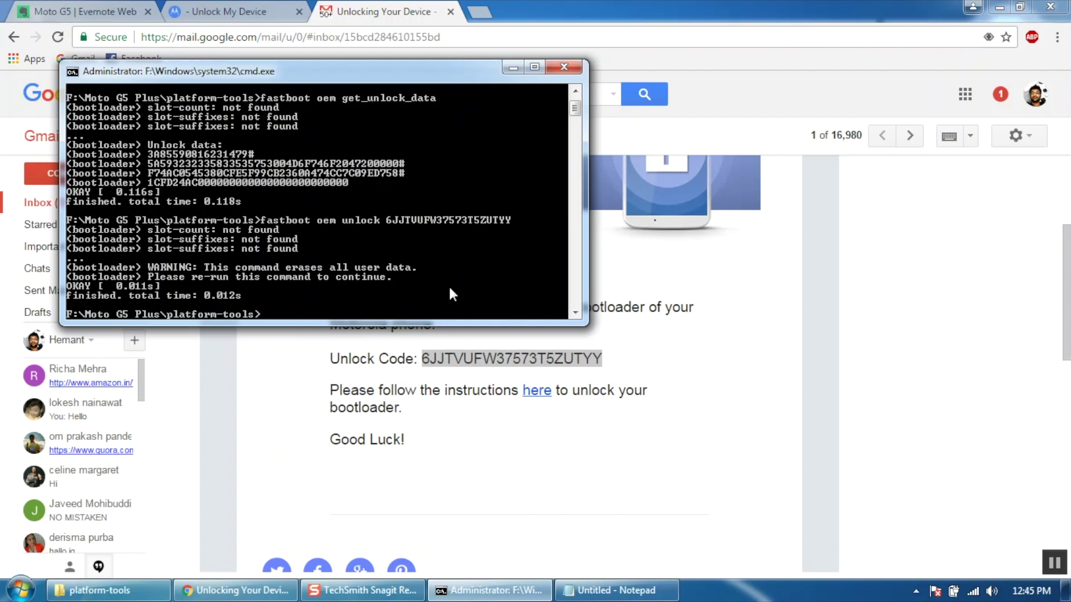
key(Up)
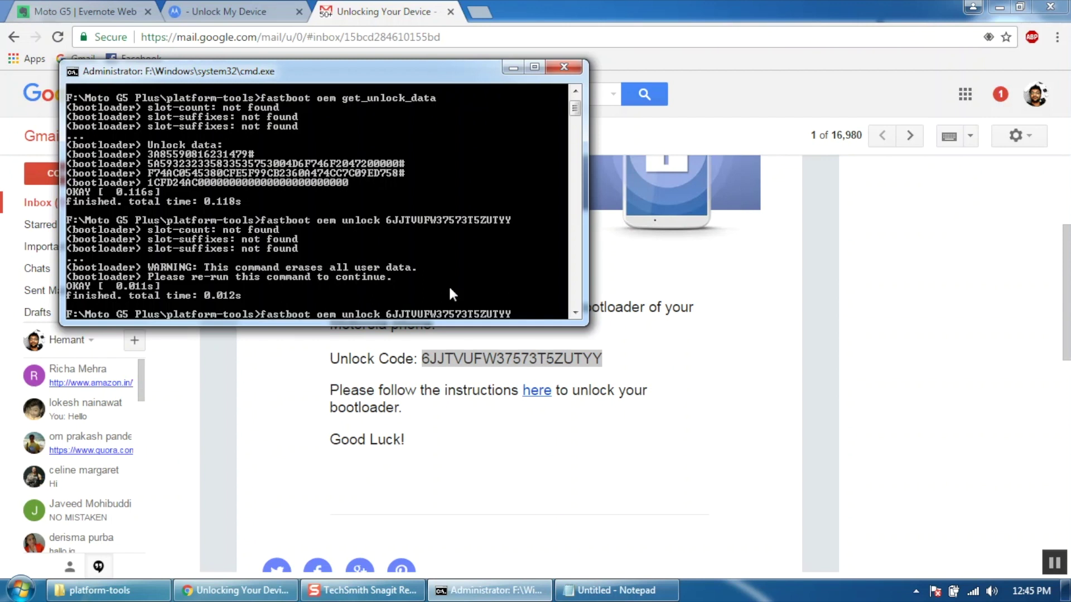
key(Return)
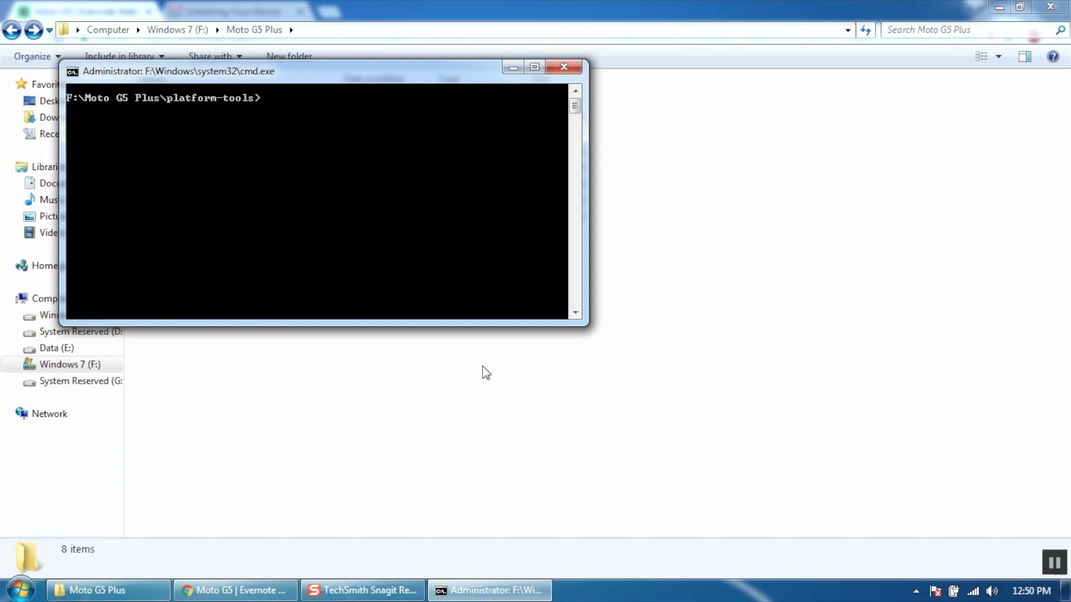
List fastboot devices, then flash twrp-3.1.0-0-potter_2.img to the recovery partition.
text(fastb)
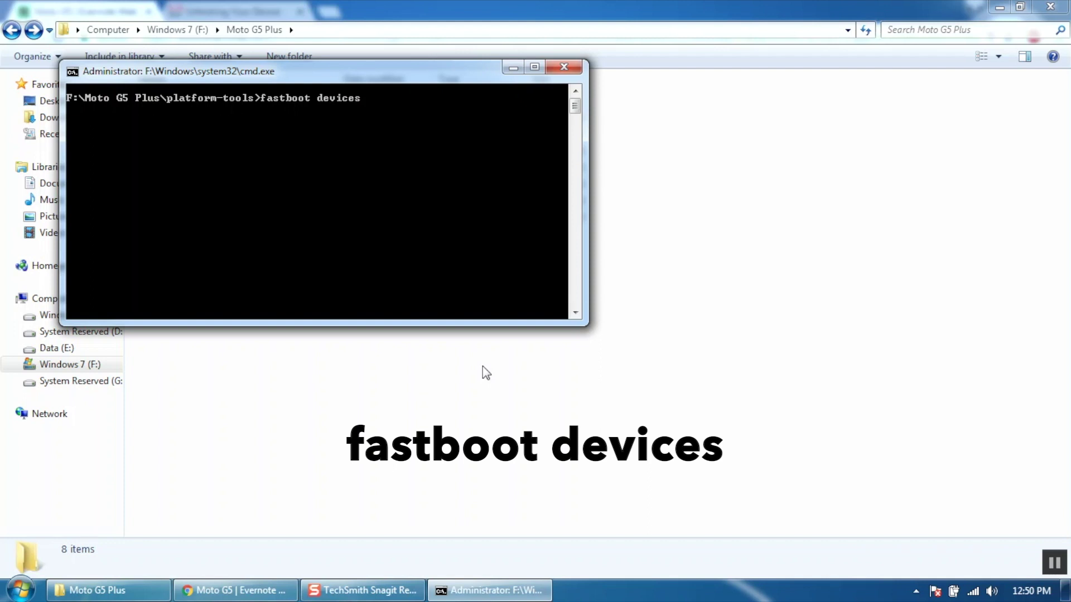
text(oot devices)
key(Return)
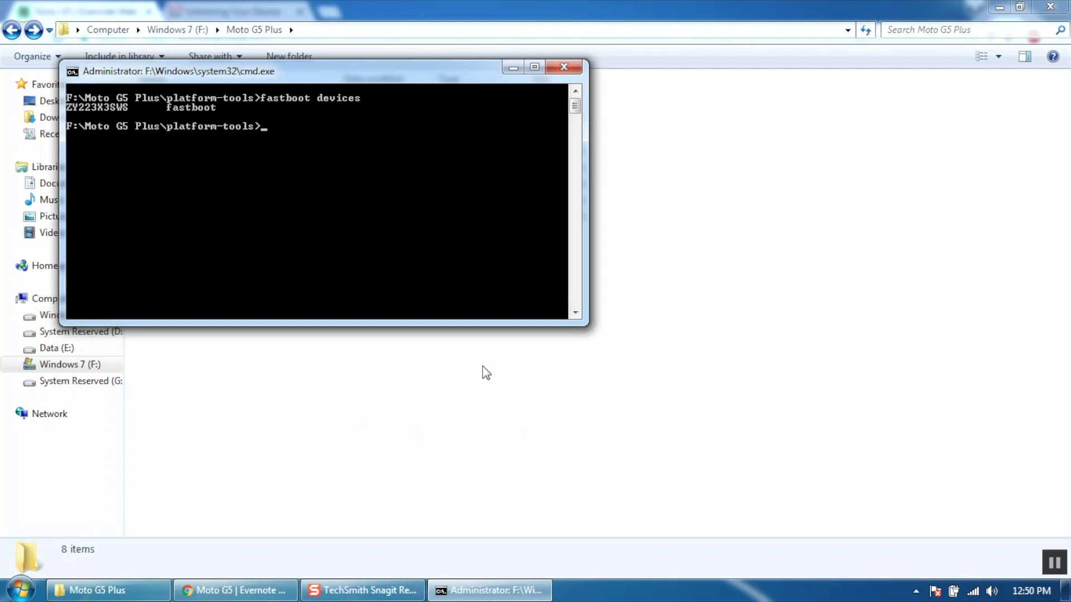
text(fastboot flash recovery)
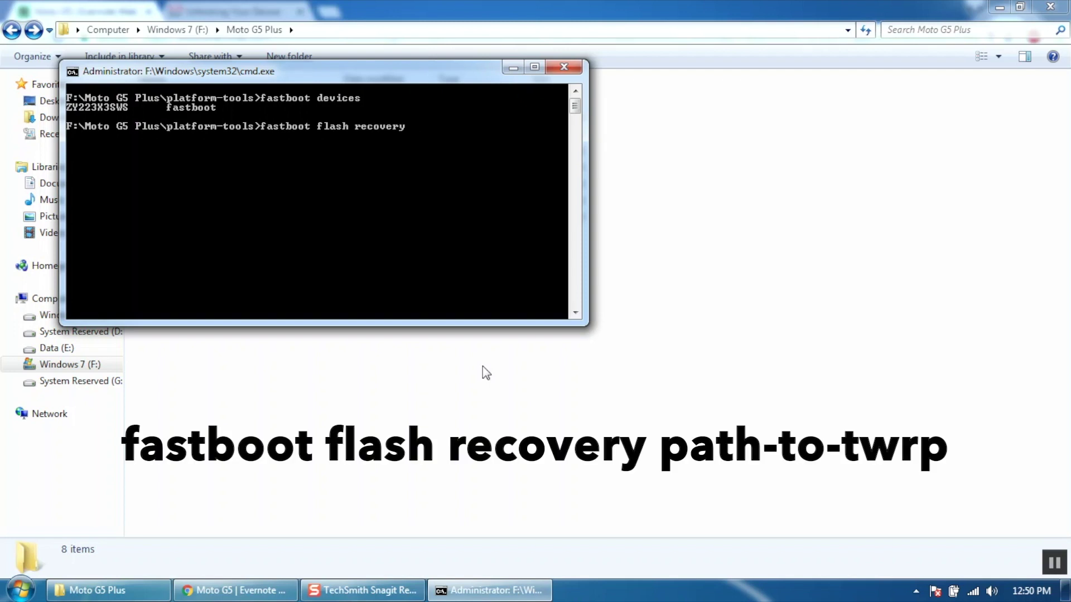
click(482, 365)
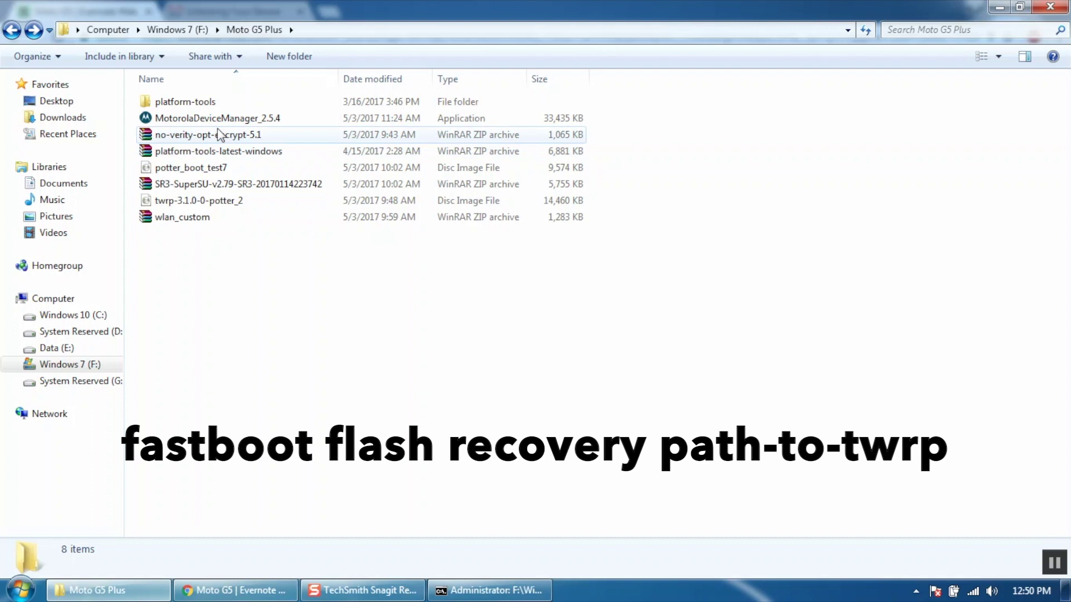
drag(188, 202, 453, 238)
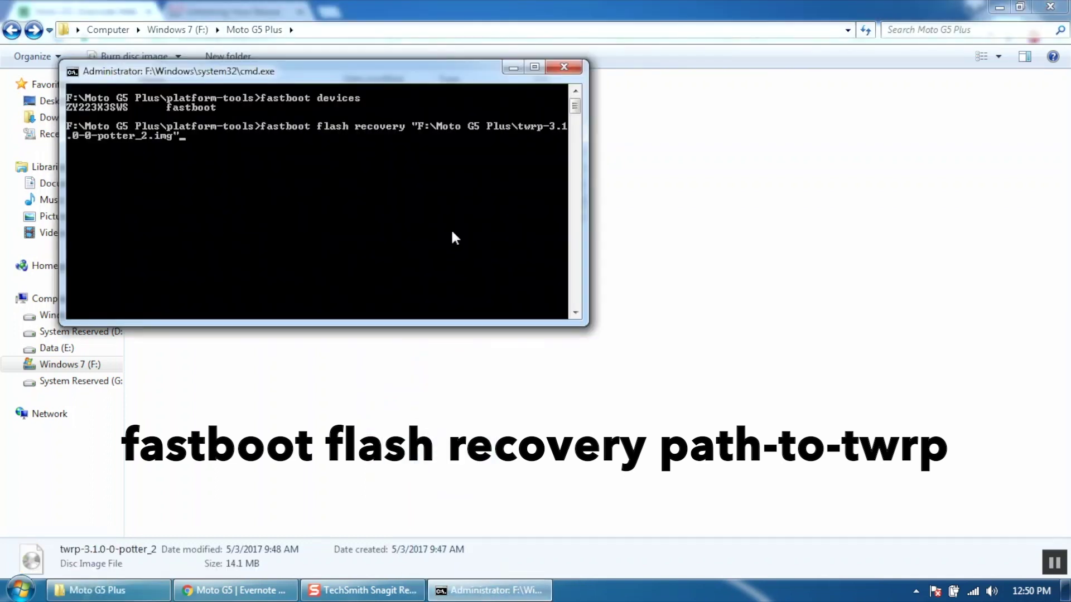
key(Return)
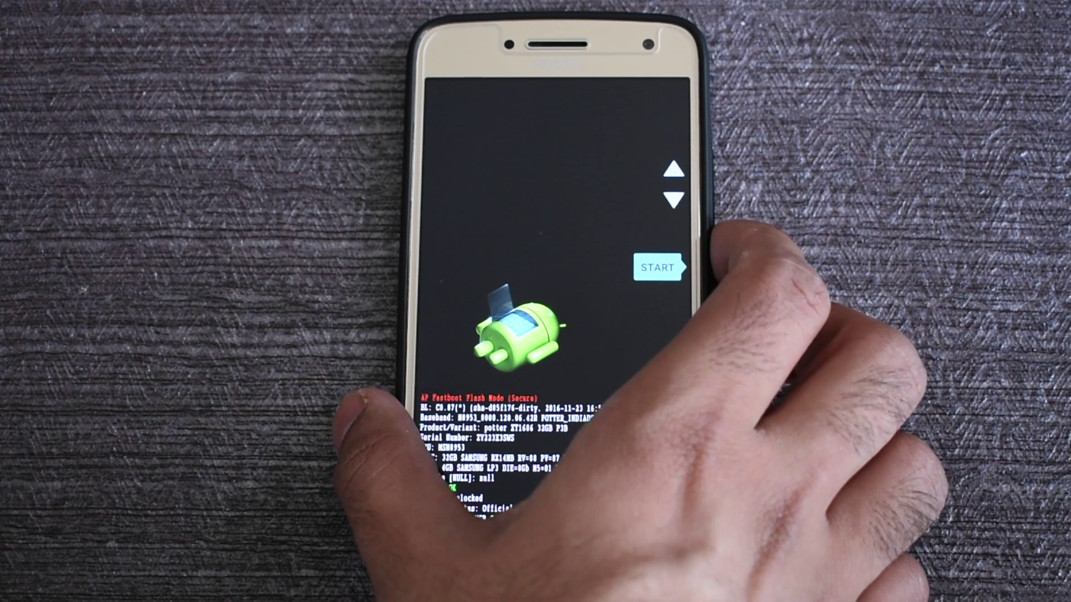
Choose RECOVERY MODE in the Moto bootloader menu to boot into TWRP.
key(Down)
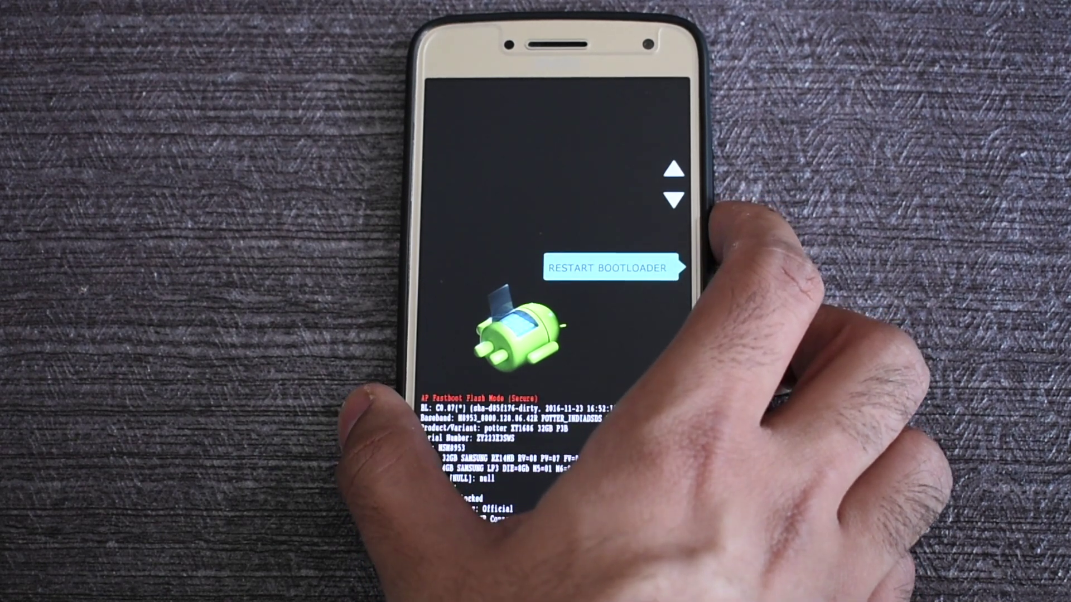
key(Down)
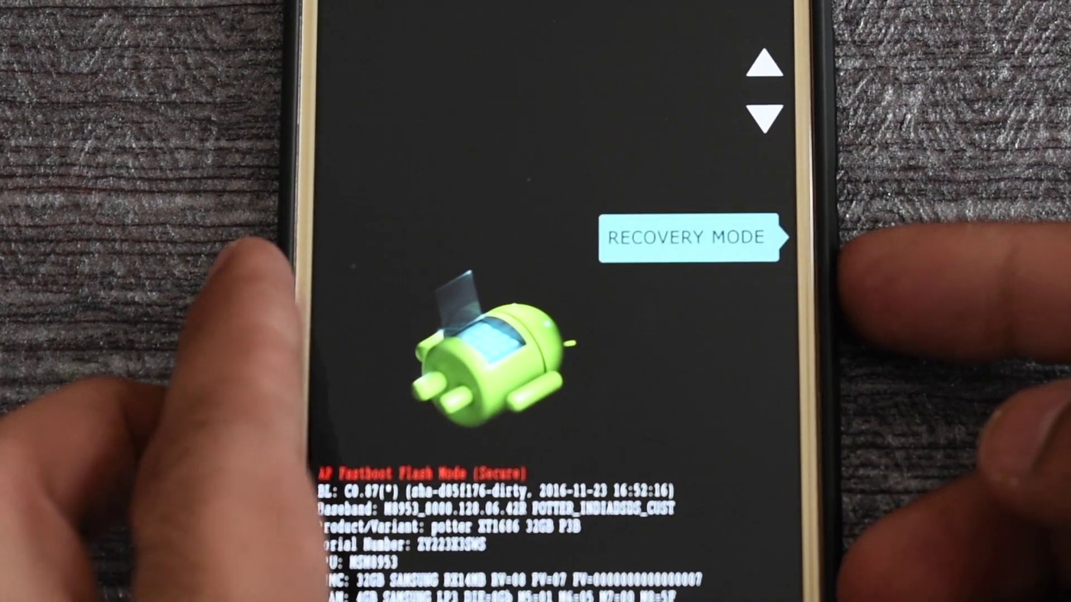
key(Return)
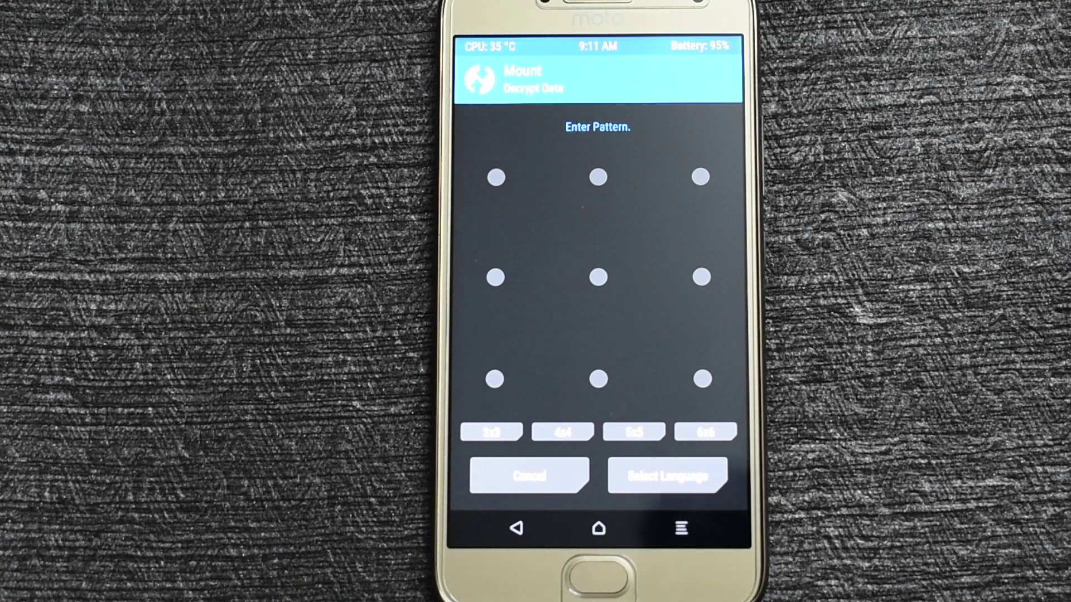
Skip pattern decryption, allow system modifications, and format the data partition by confirming with 'yes'.
click(529, 475)
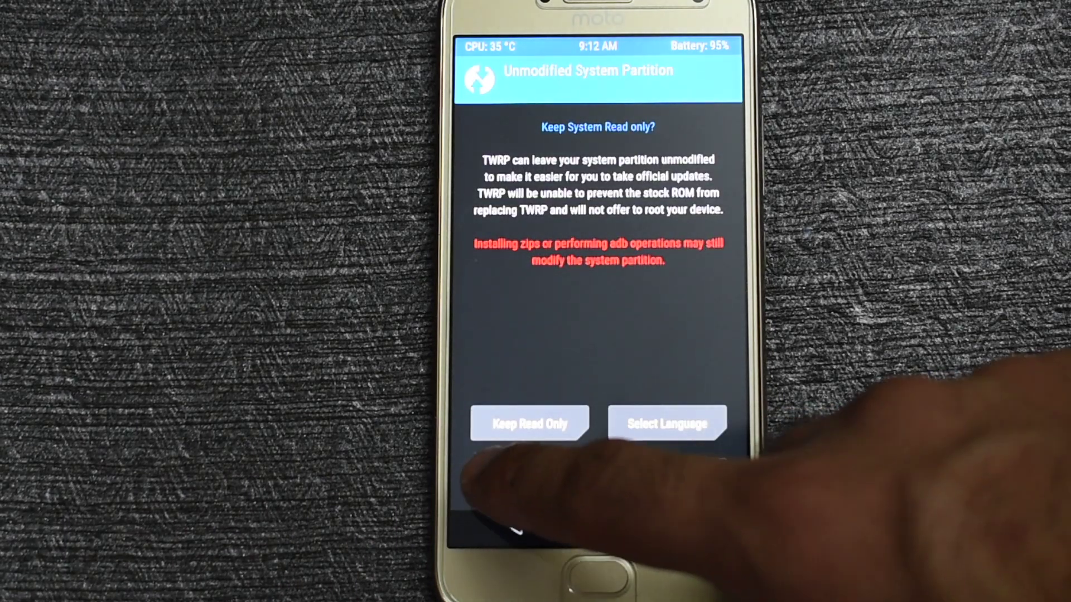
drag(502, 477, 725, 477)
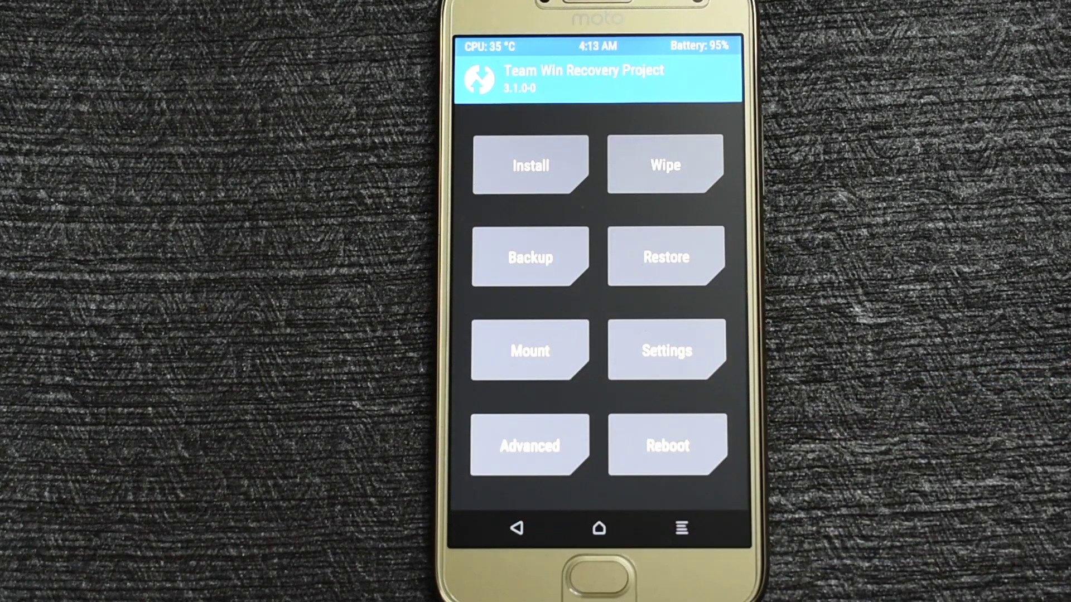
click(669, 163)
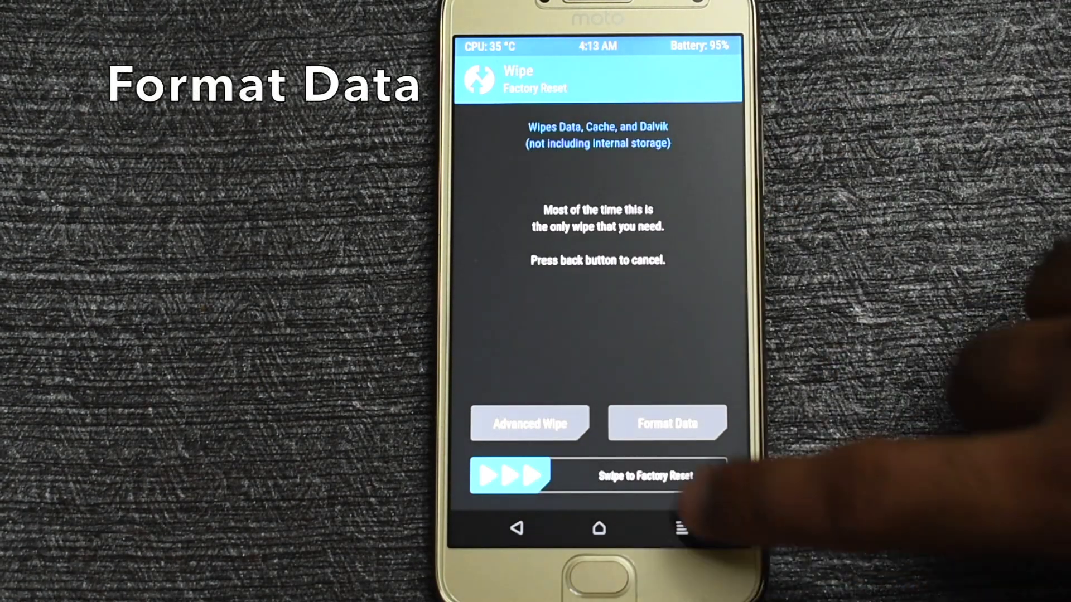
click(639, 422)
text(yes)
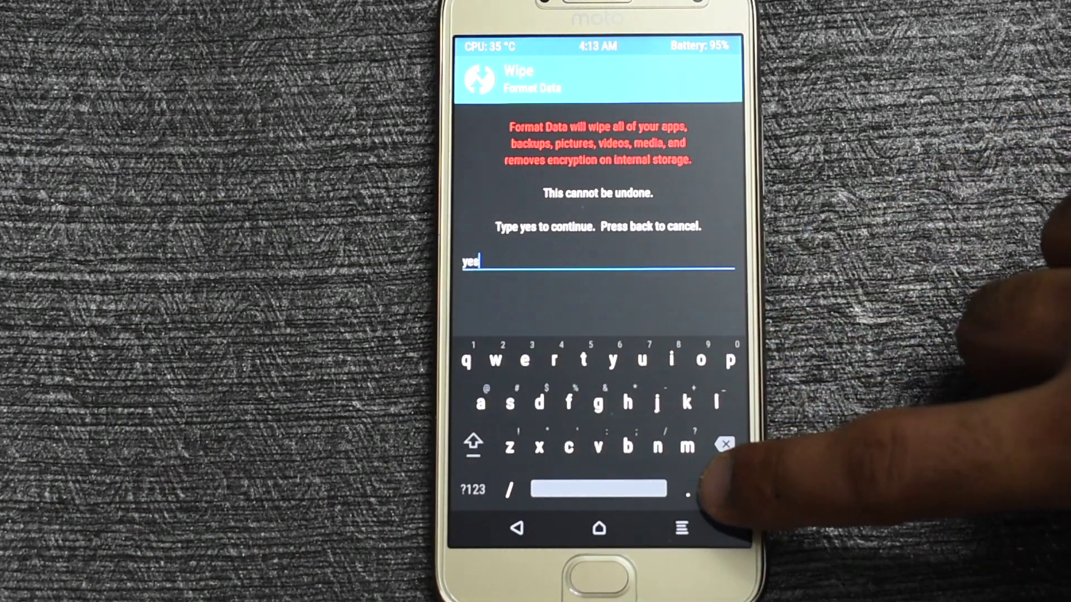
click(724, 489)
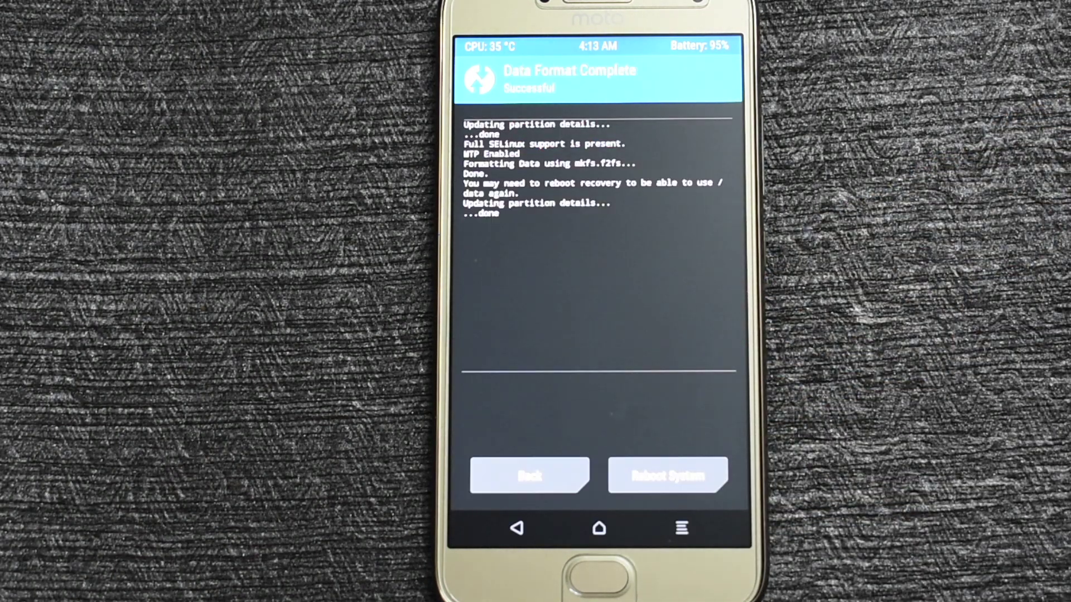
click(529, 475)
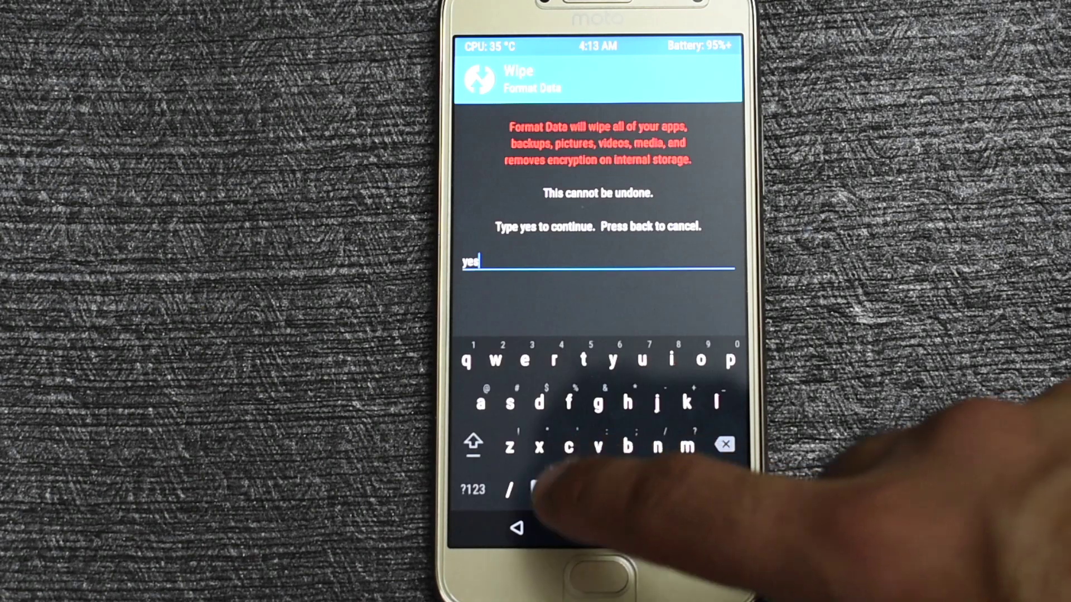
Reboot from TWRP to the bootloader, declining to install the TWRP app.
click(517, 527)
click(517, 527)
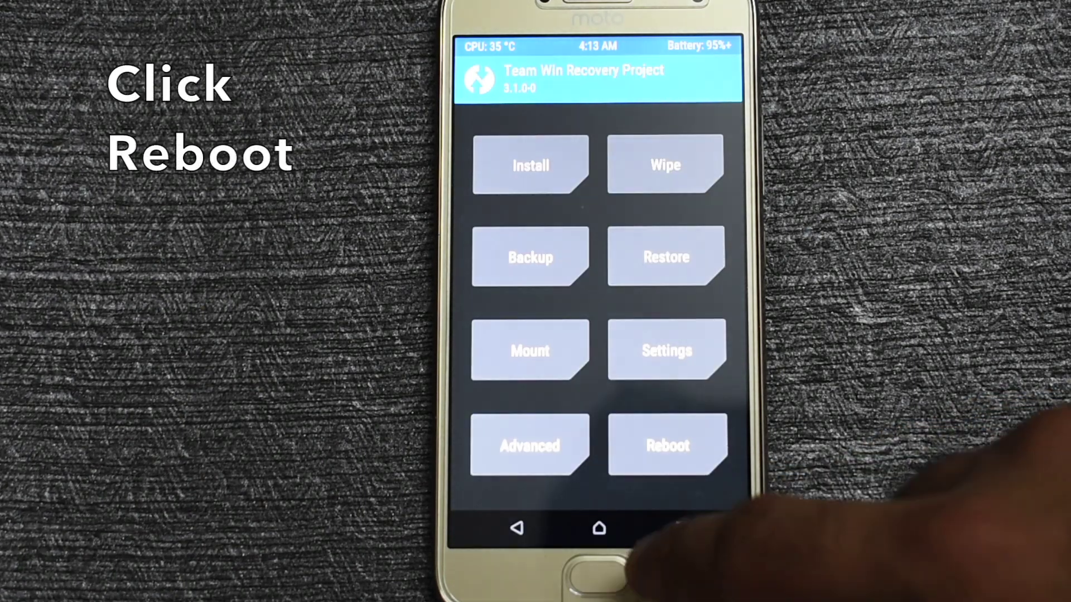
click(665, 443)
click(647, 254)
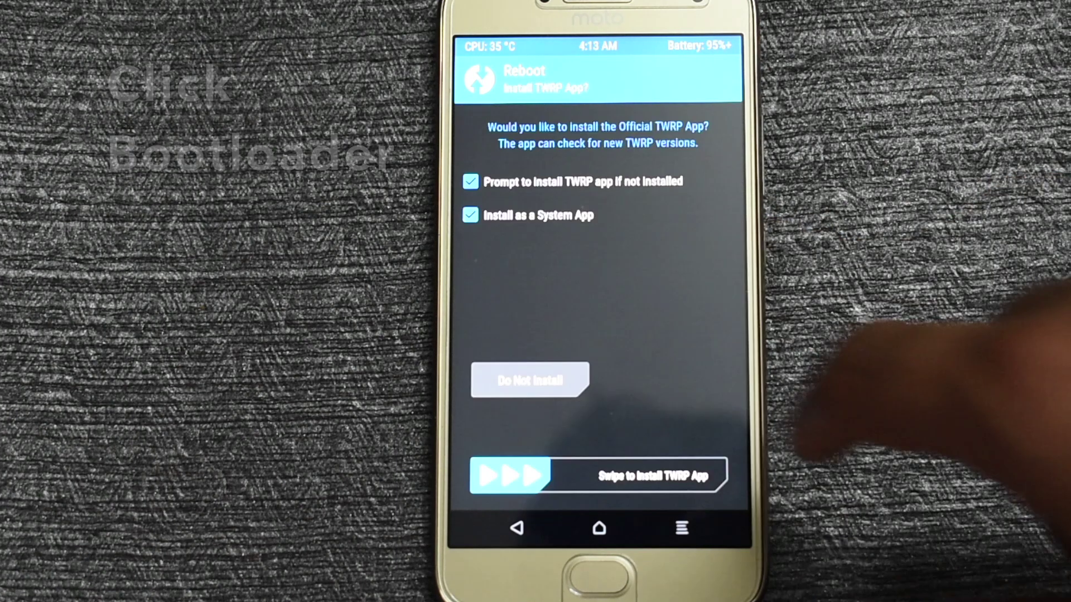
click(529, 380)
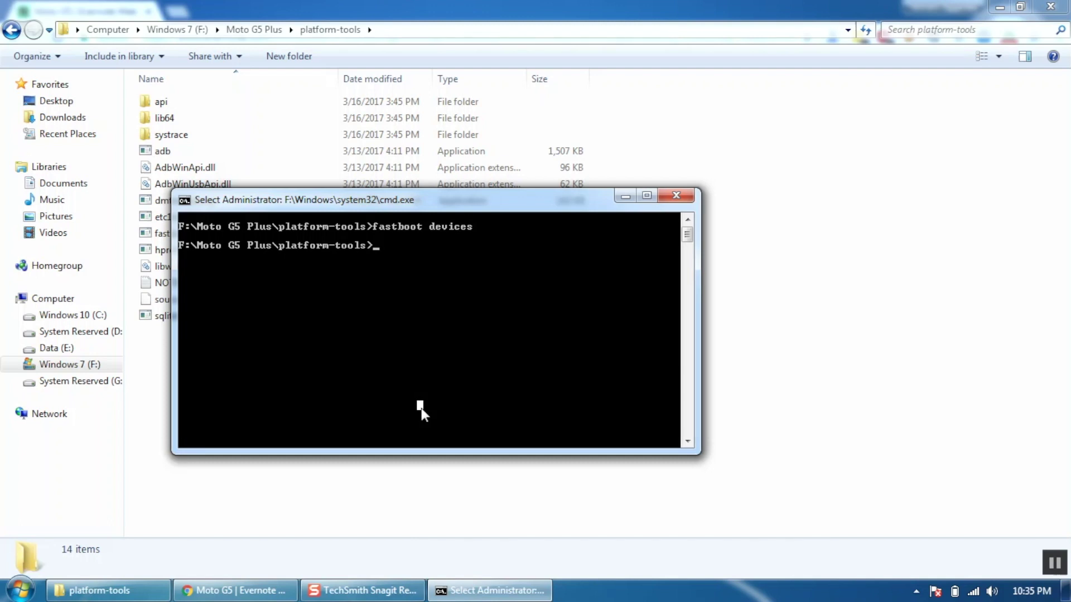
Flash potter_boot_test7.img to the boot partition with 'fastboot flash boot', then pick restart bootloader.
text(fastb)
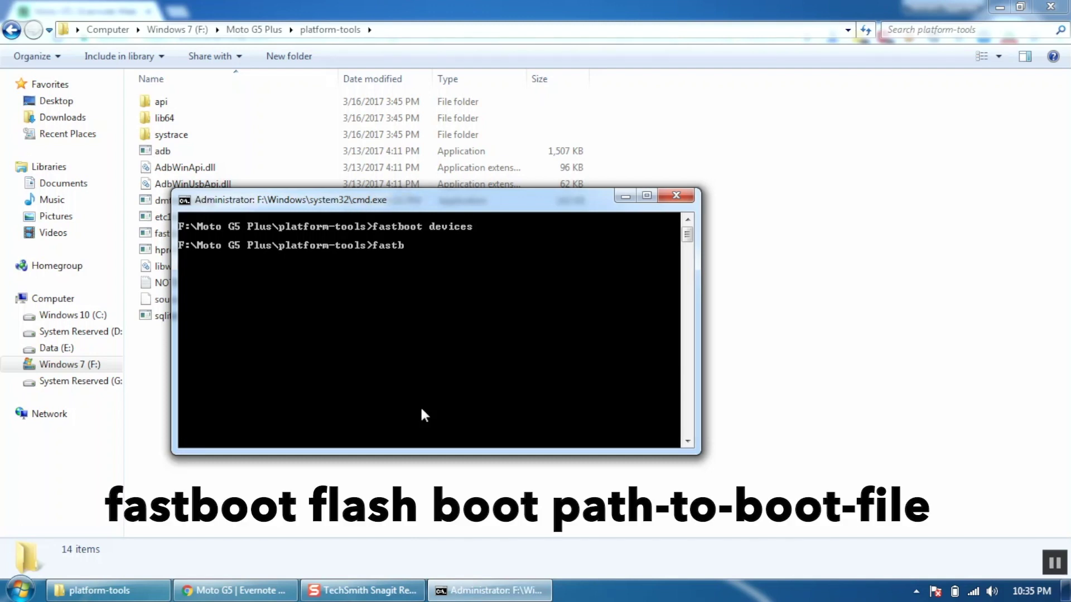
text(oot flash boot)
click(419, 483)
key(BackSpace)
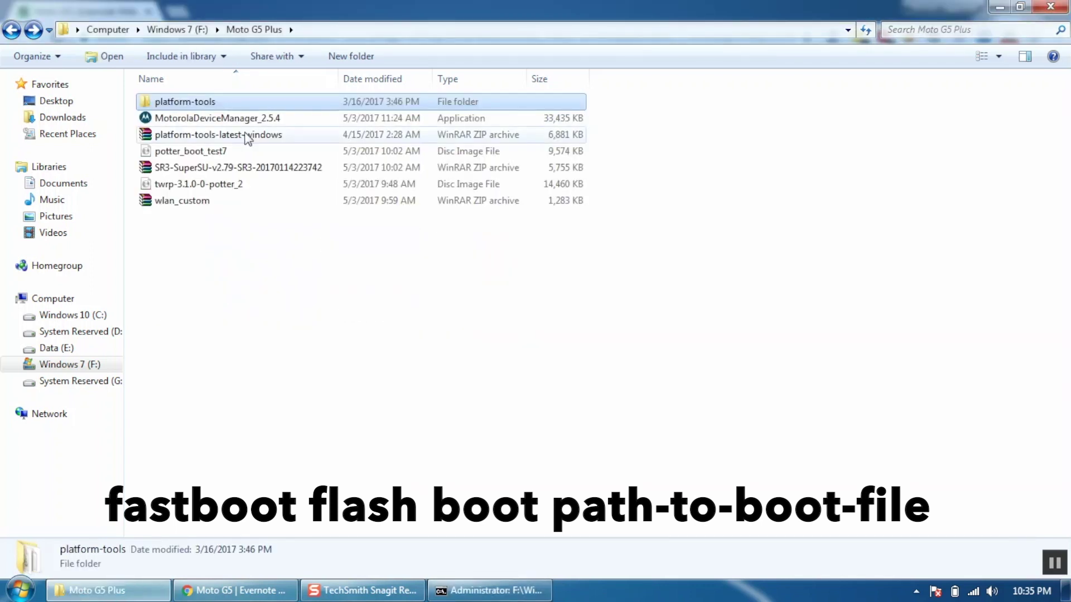
drag(228, 148, 497, 324)
key(Return)
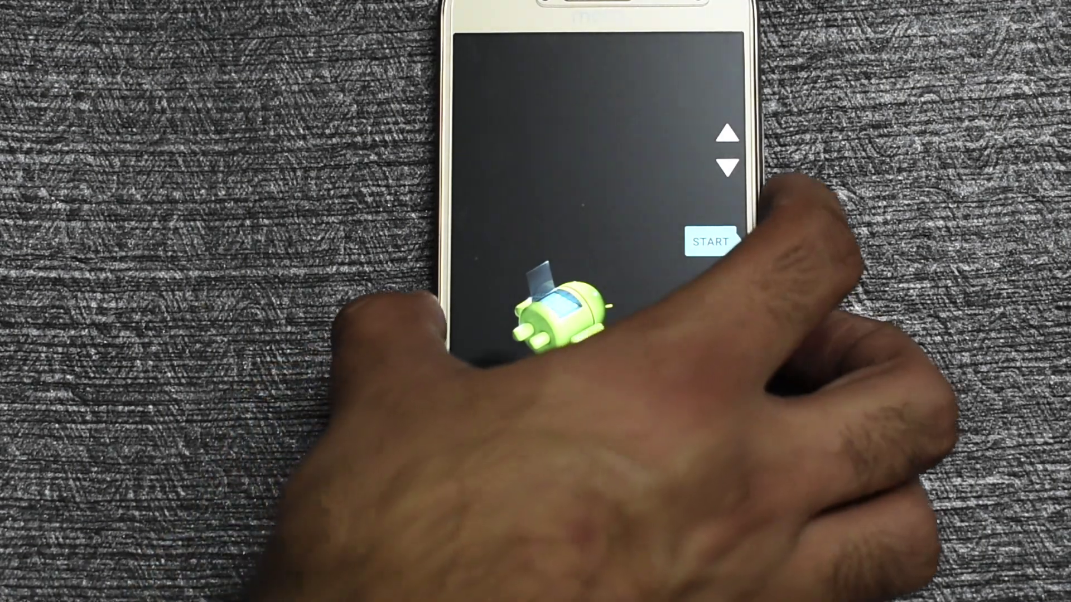
key(XF86AudioLowerVolume)
key(XF86AudioLowerVolume)
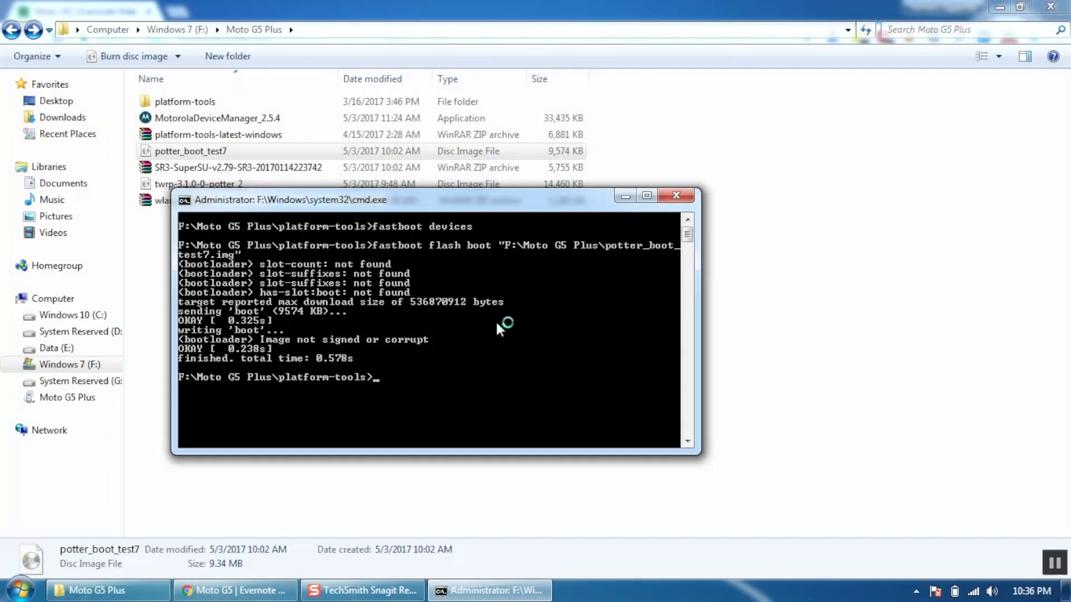
Paste the selected SR3-SuperSU and wlan_custom zips into the Moto G5 Plus Internal Storage folder.
click(351, 171)
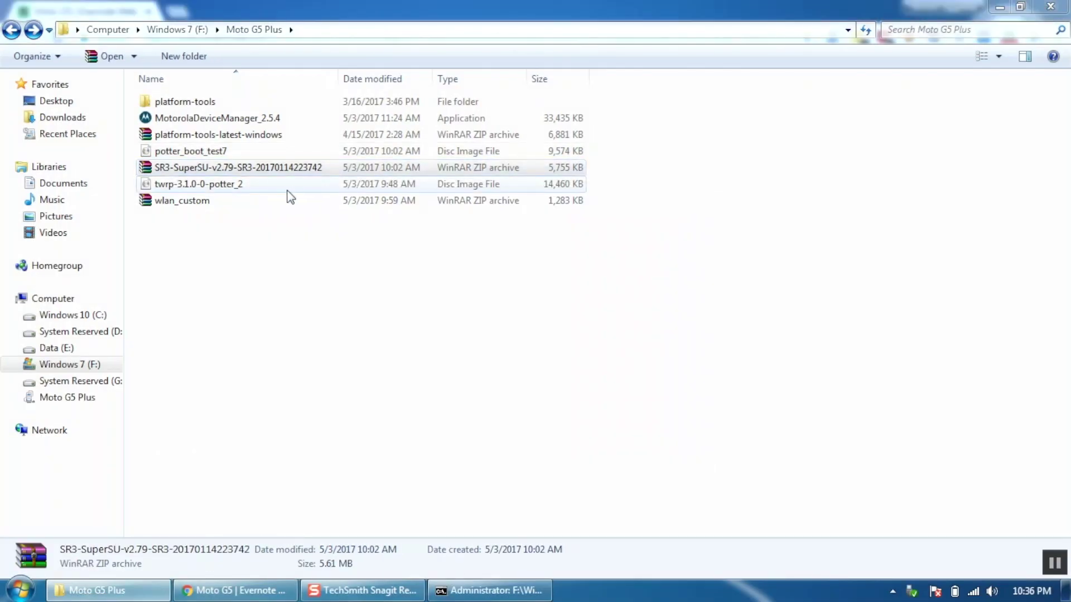
ctrl+click(286, 202)
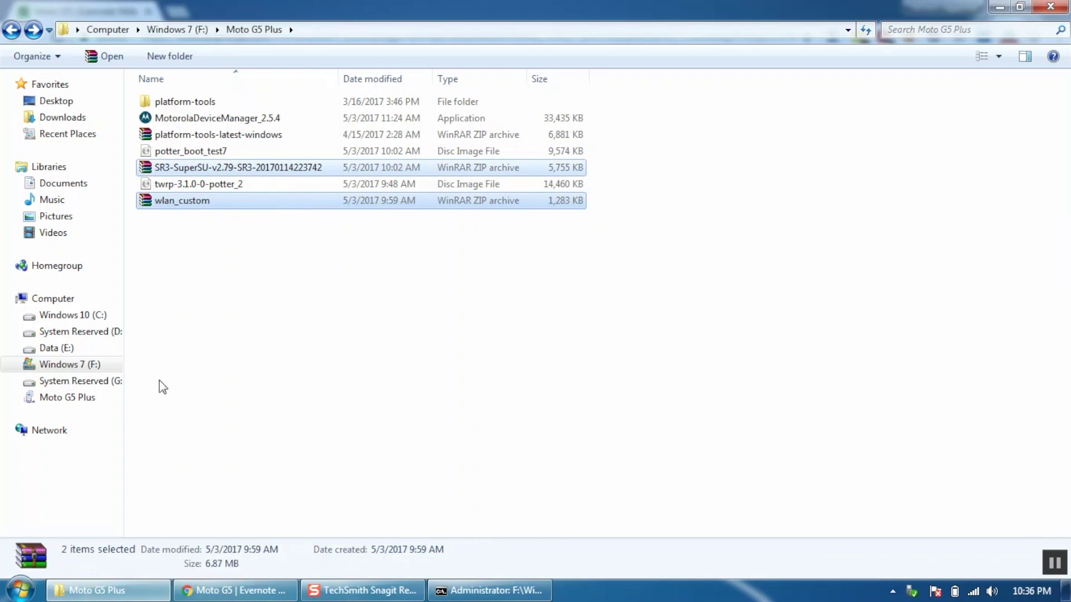
click(119, 397)
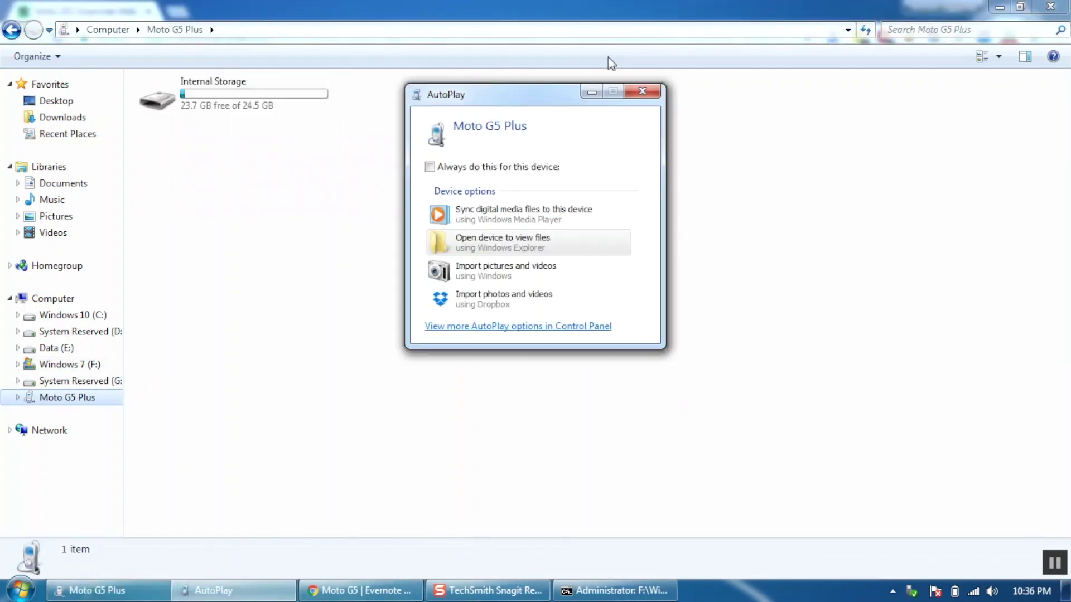
click(641, 94)
double_click(252, 101)
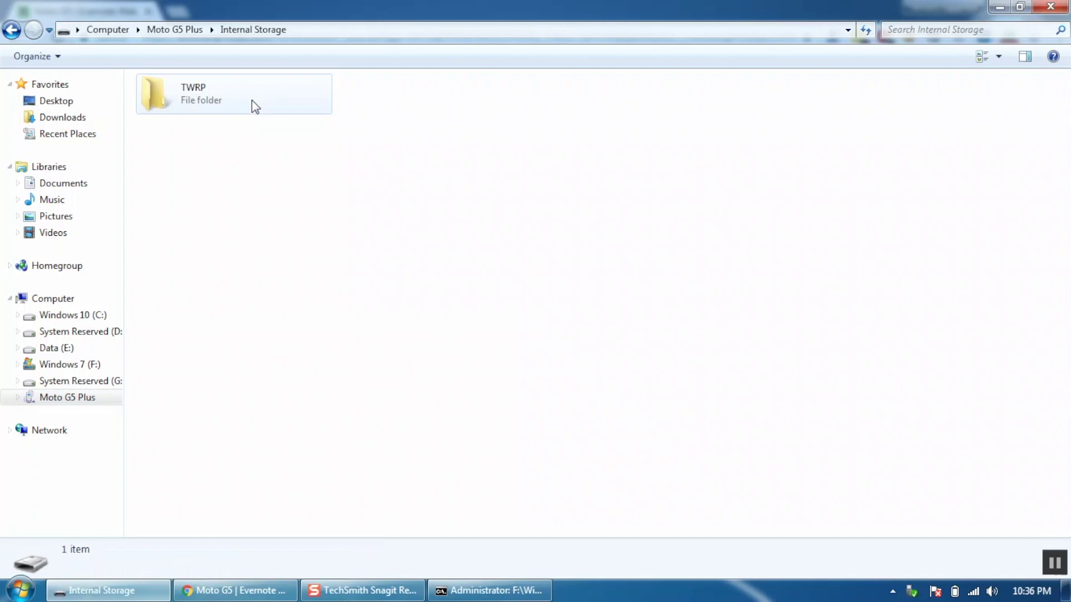
key(ctrl+v)
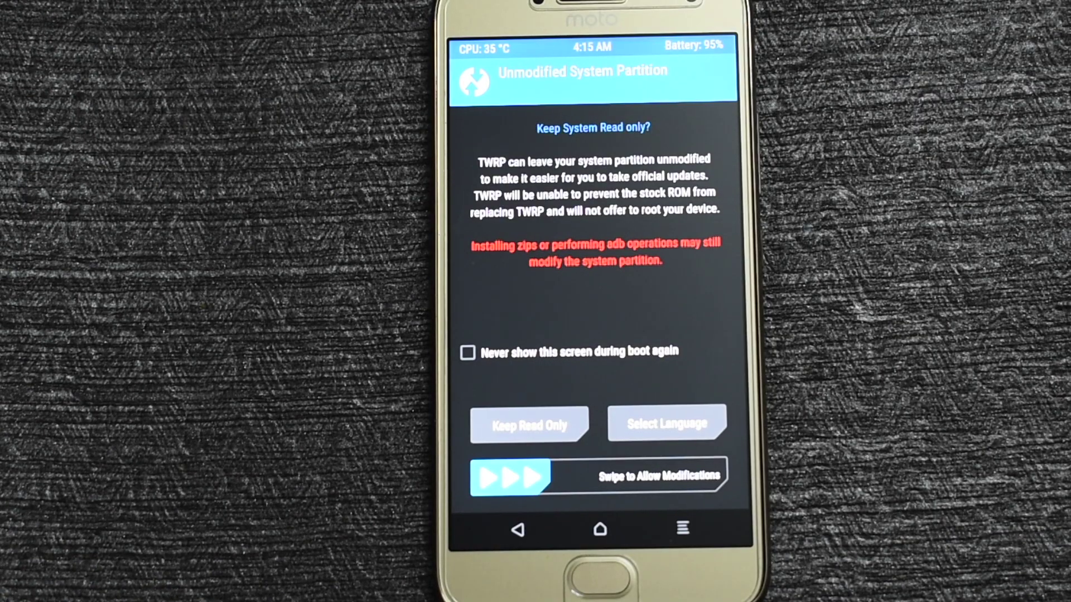
Allow system modifications in TWRP and flash wlan_custom.zip.
drag(511, 476, 720, 479)
click(515, 161)
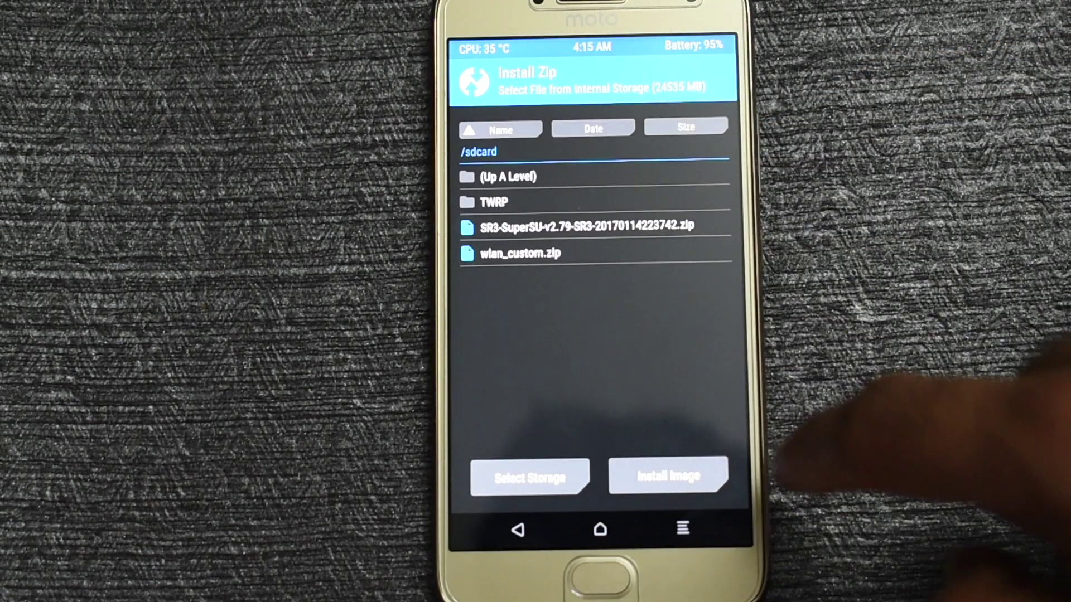
click(630, 254)
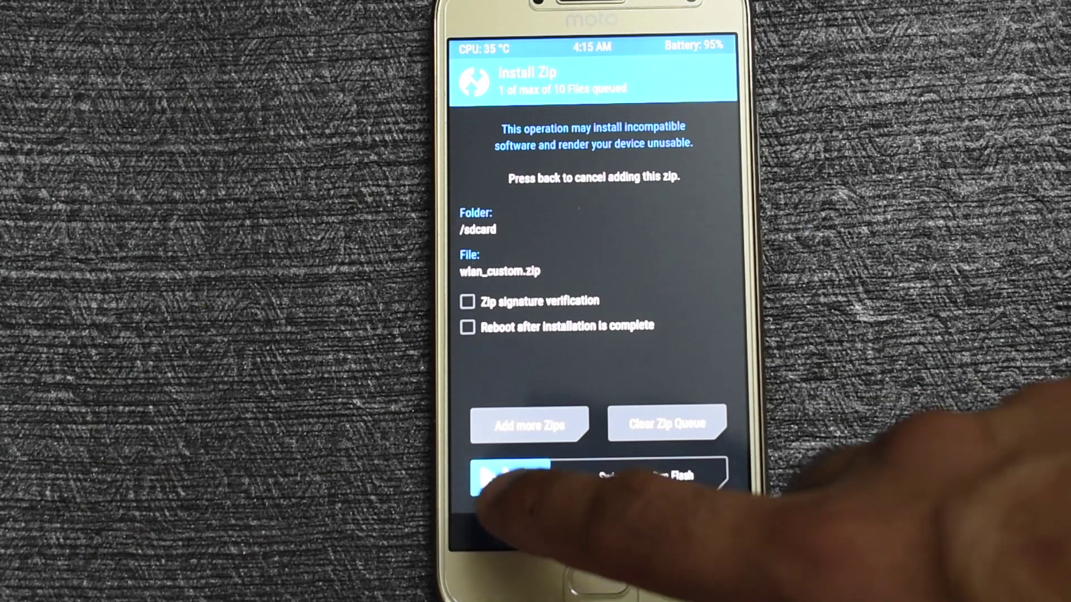
drag(485, 480, 720, 477)
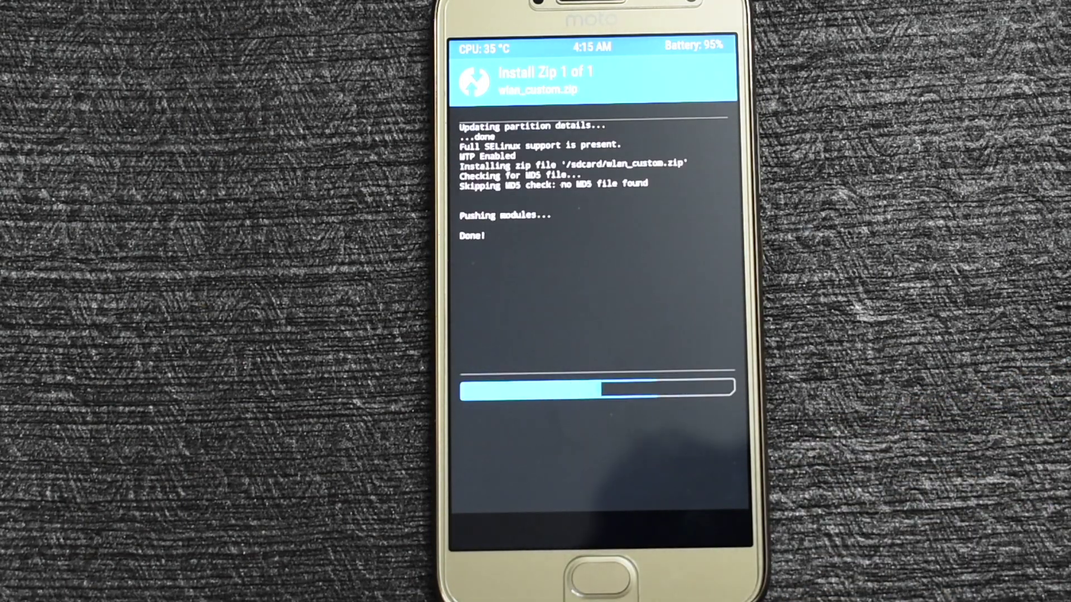
Flash the SR3-SuperSU zip and reboot the phone into Android.
click(605, 577)
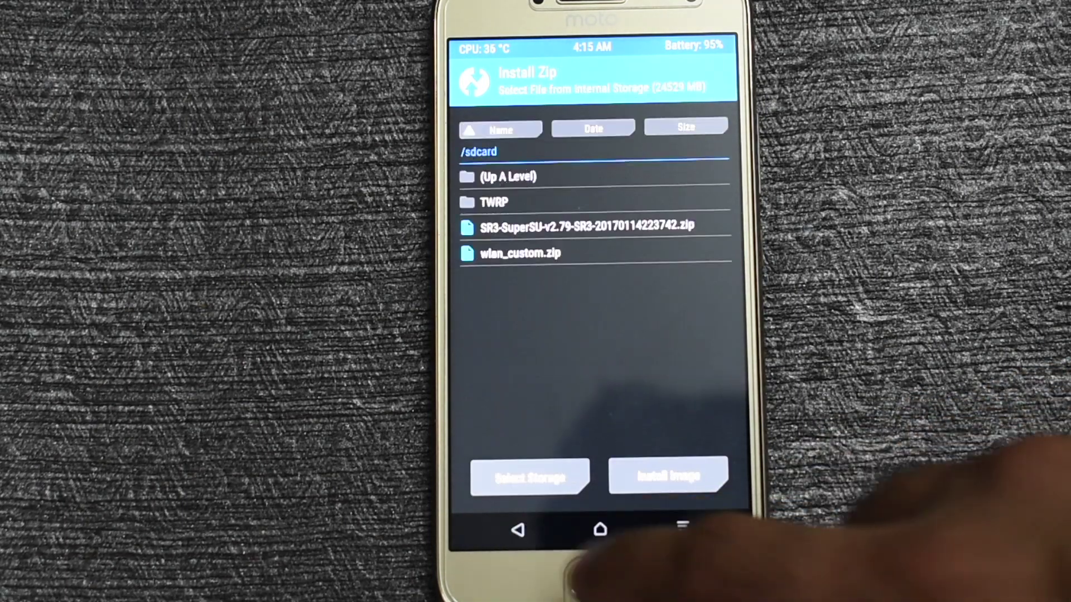
click(691, 226)
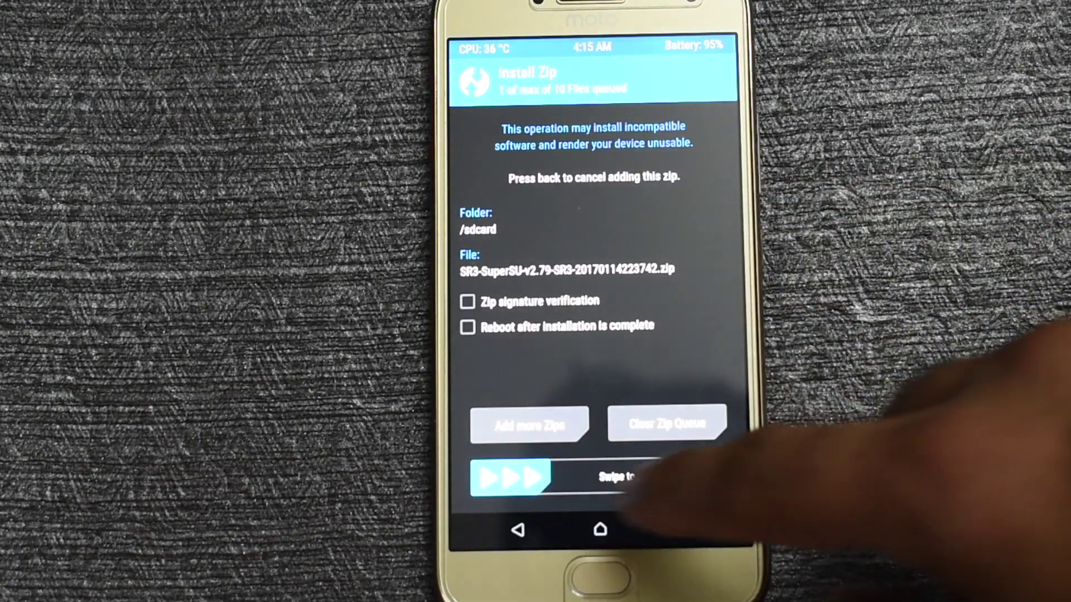
drag(535, 479, 719, 477)
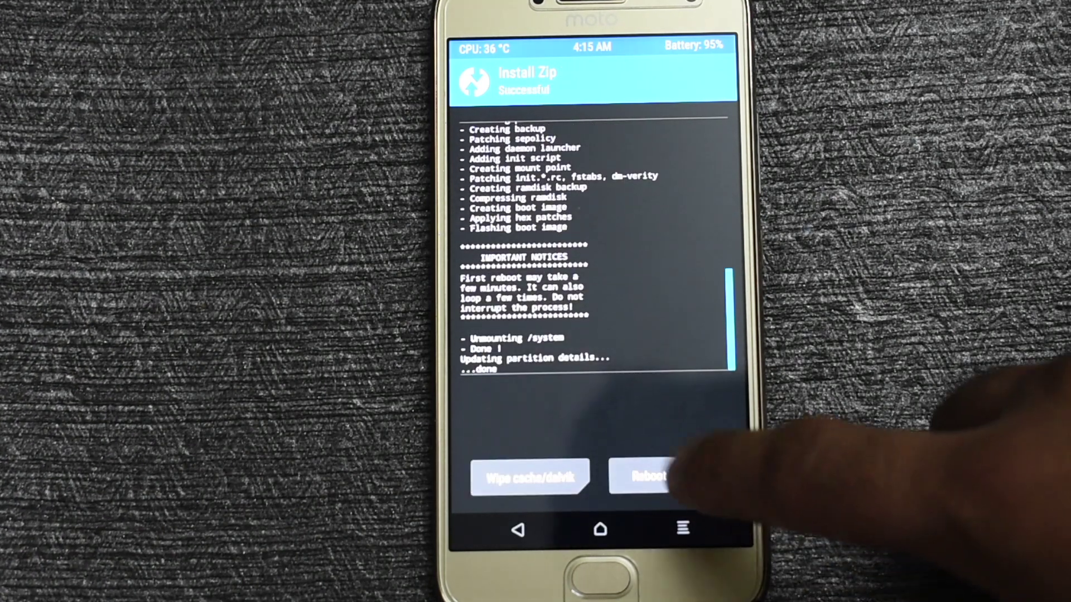
click(677, 478)
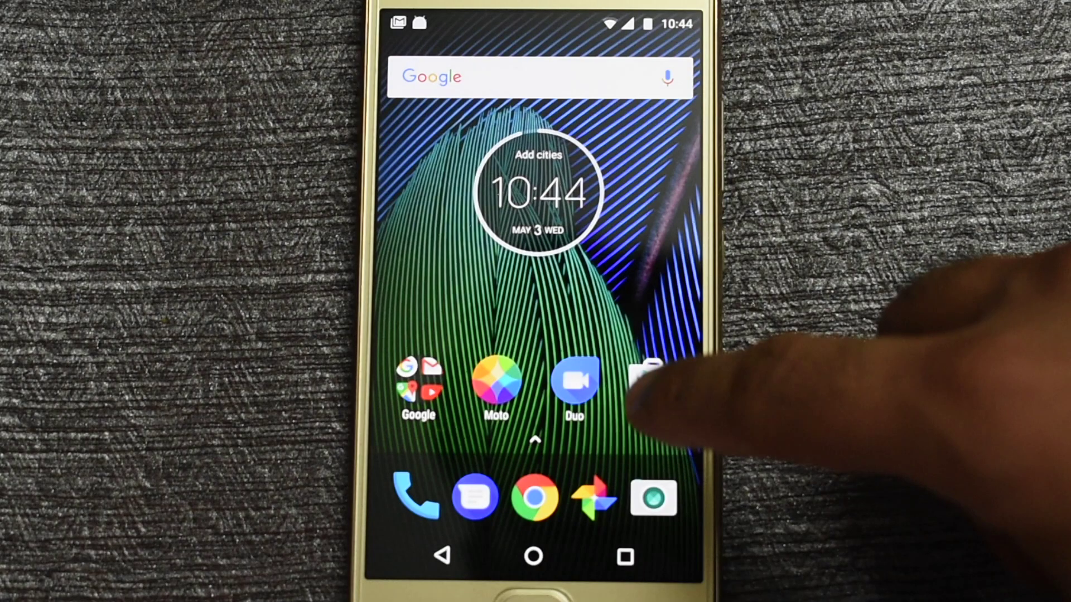
Search the Play Store for 'roo' and install the Root Checker app.
click(651, 382)
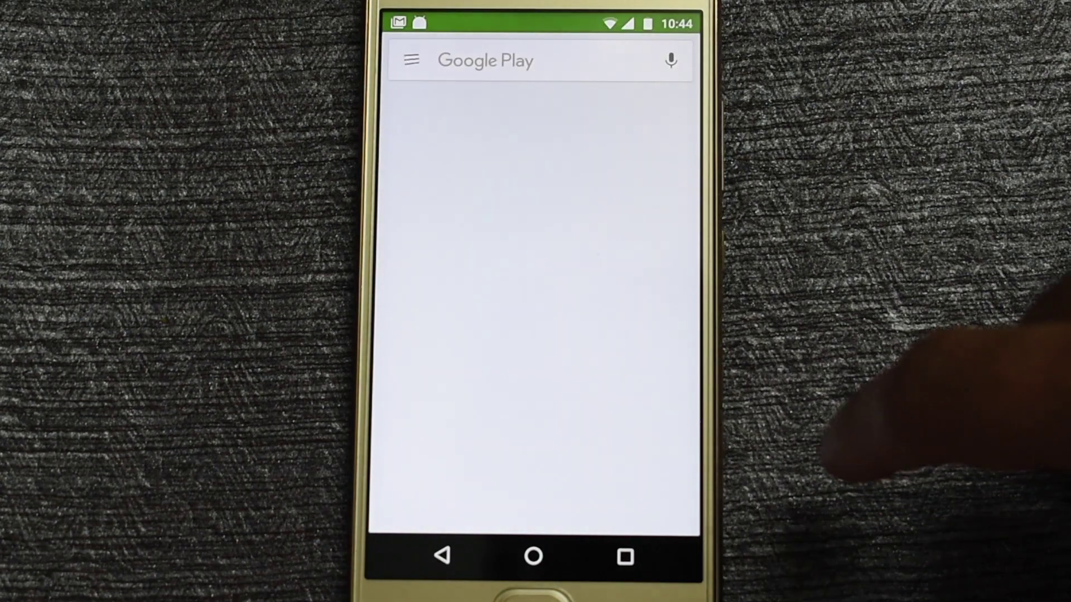
click(557, 60)
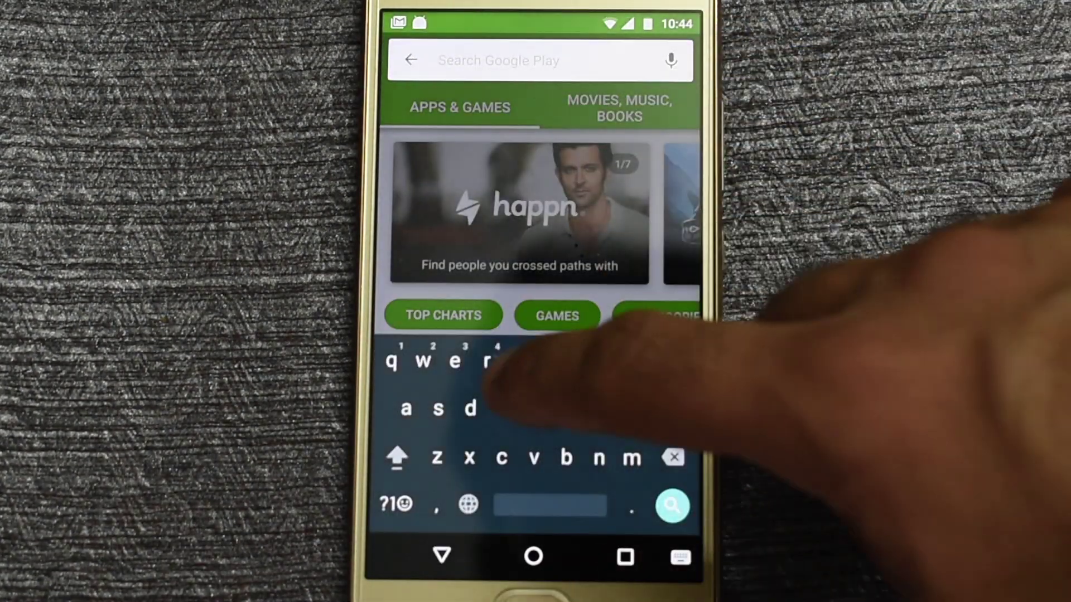
text(roo)
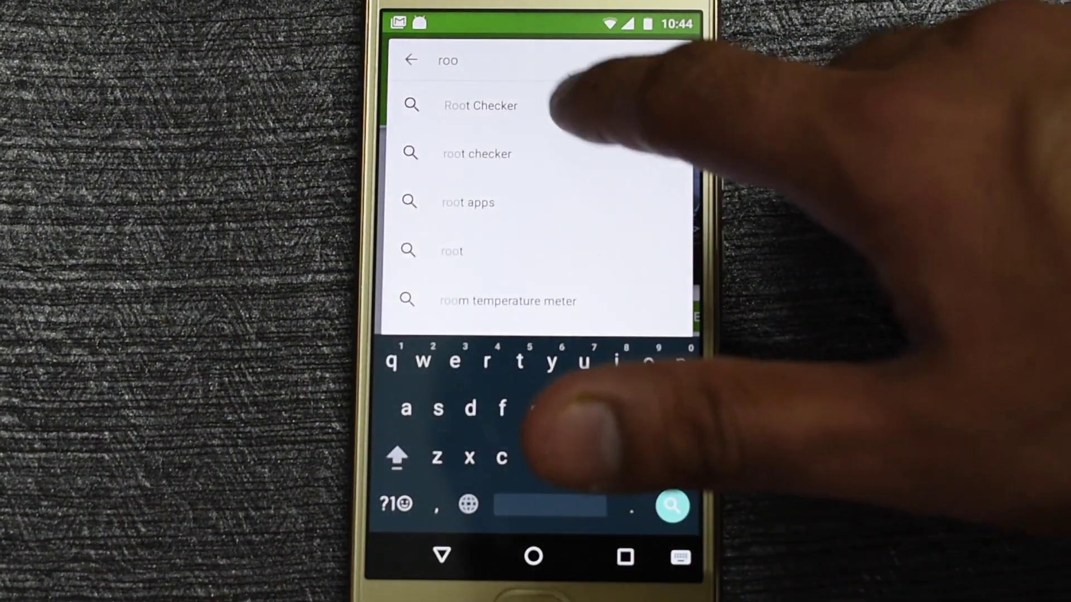
click(557, 105)
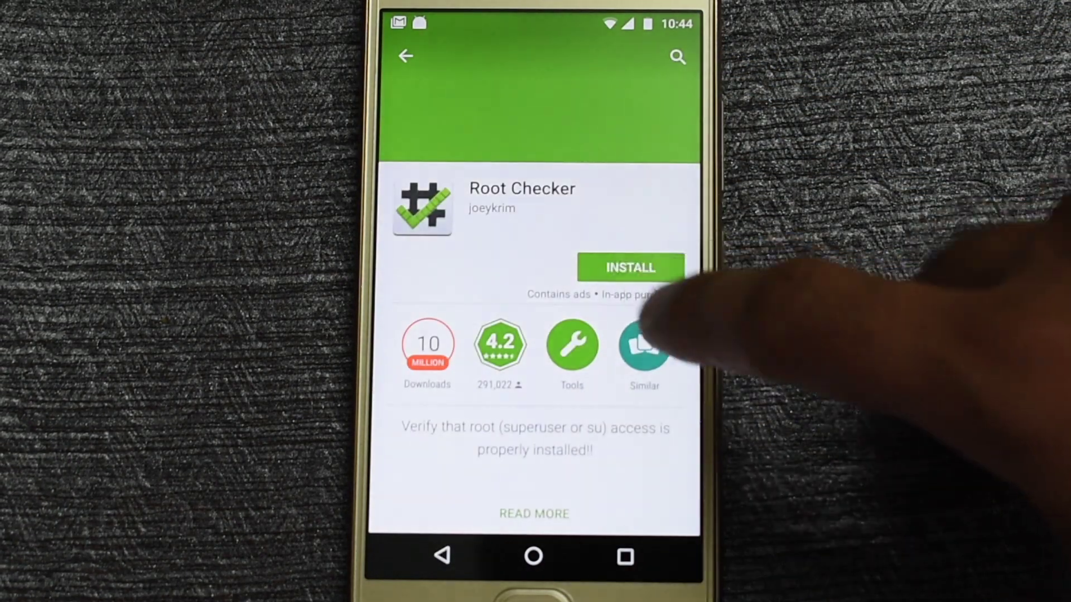
click(634, 268)
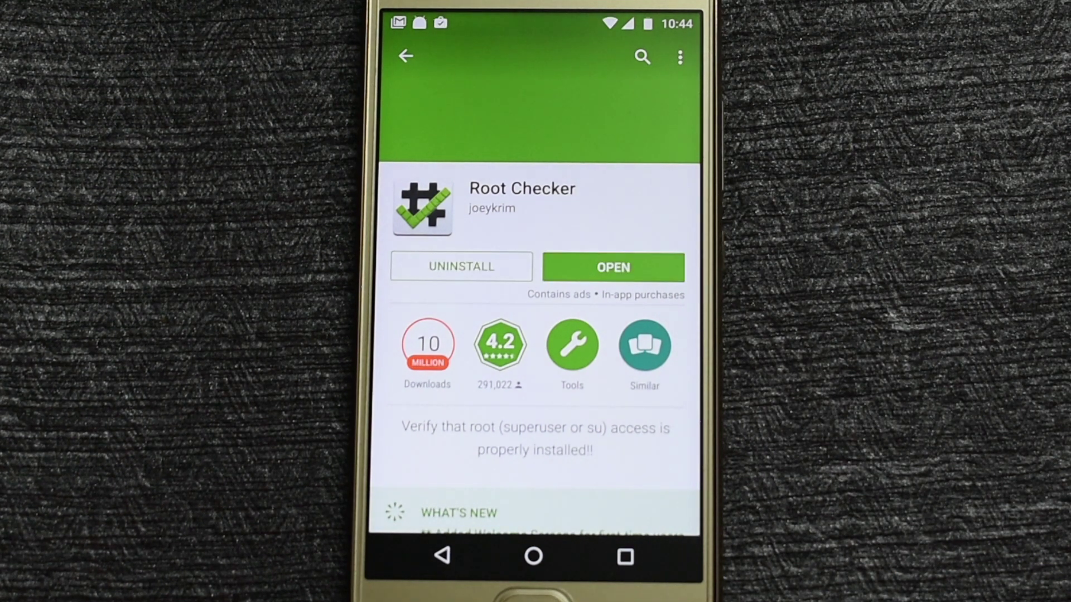
Open Root Checker, accept its disclaimer, run Verify Root, and grant it superuser access.
click(613, 267)
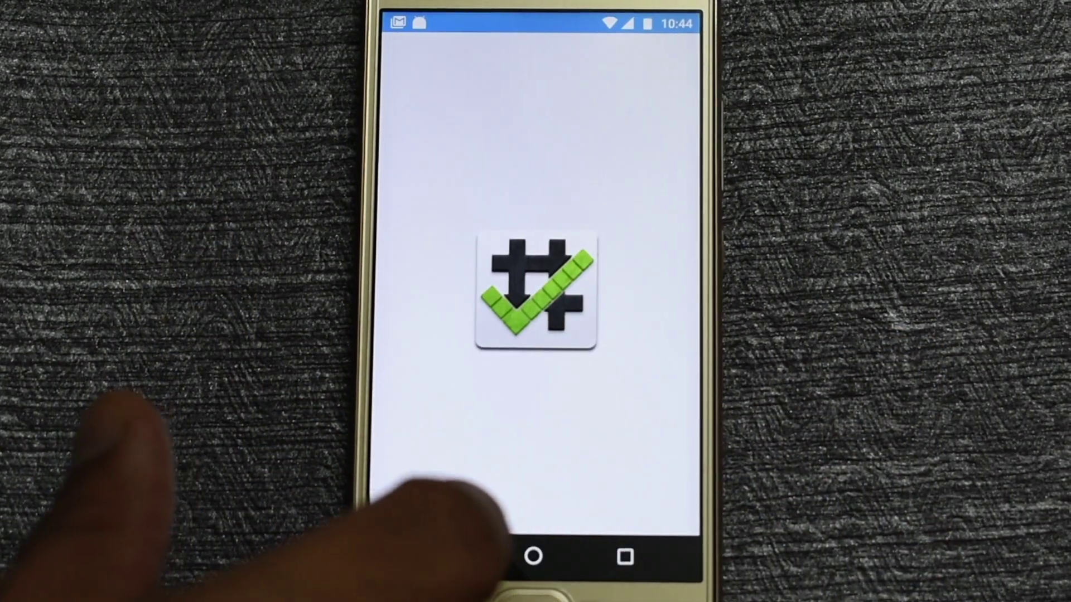
click(618, 446)
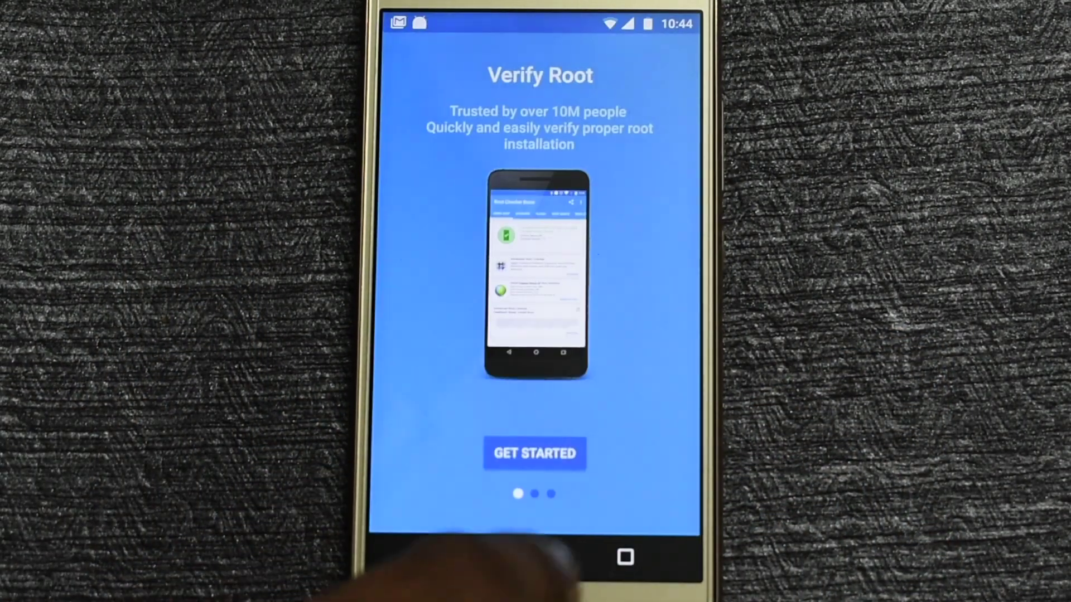
click(534, 453)
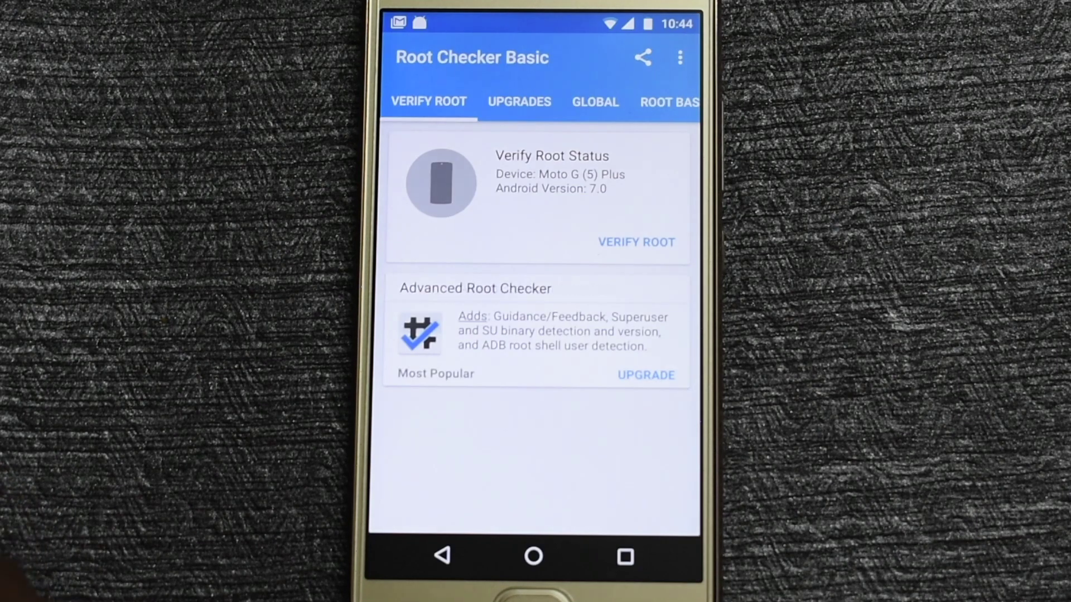
click(636, 242)
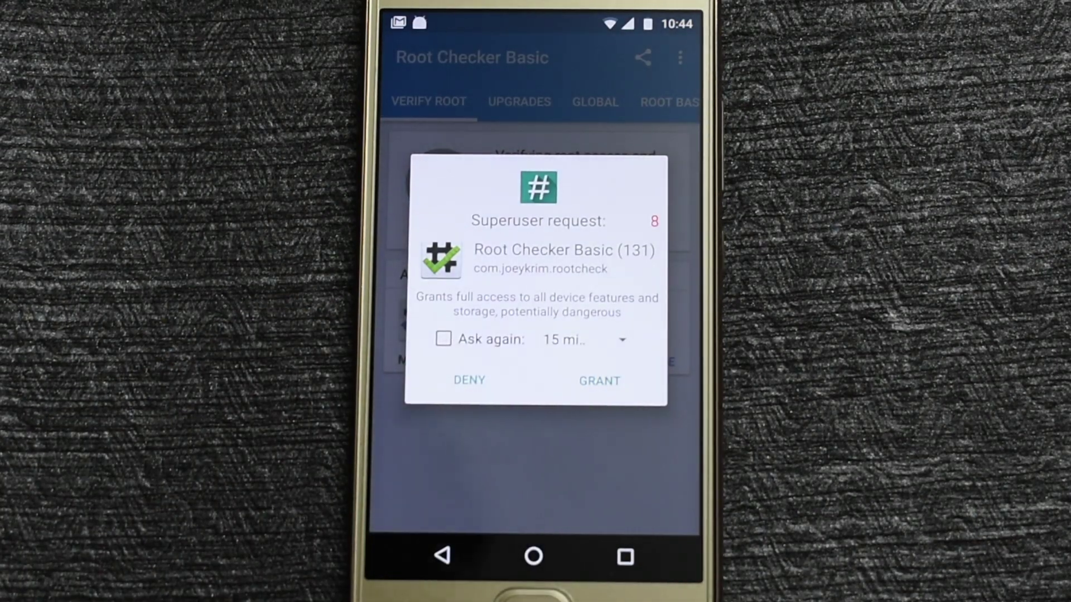
click(600, 381)
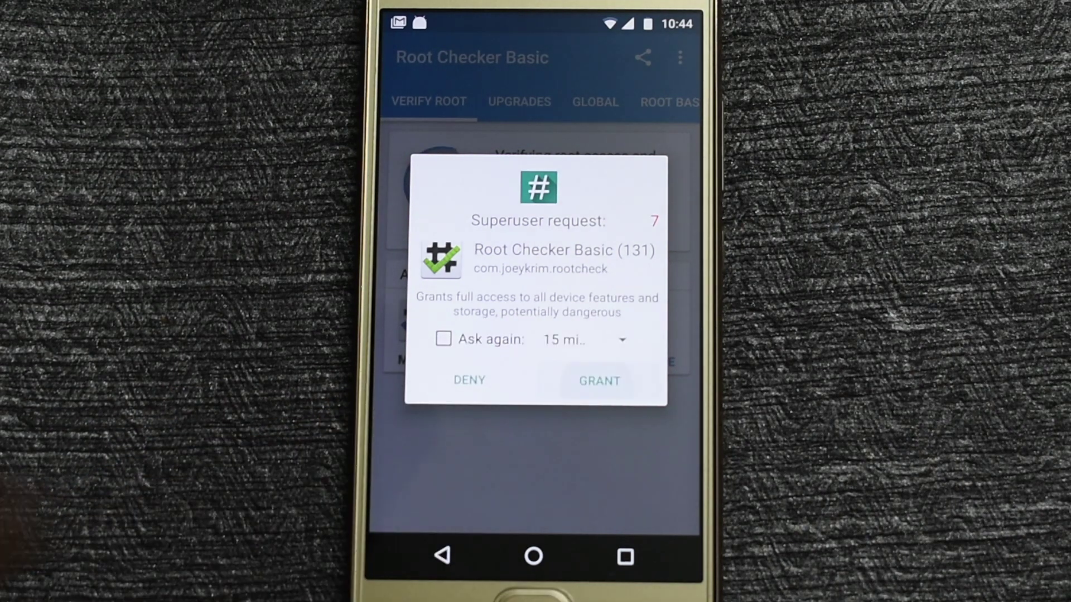